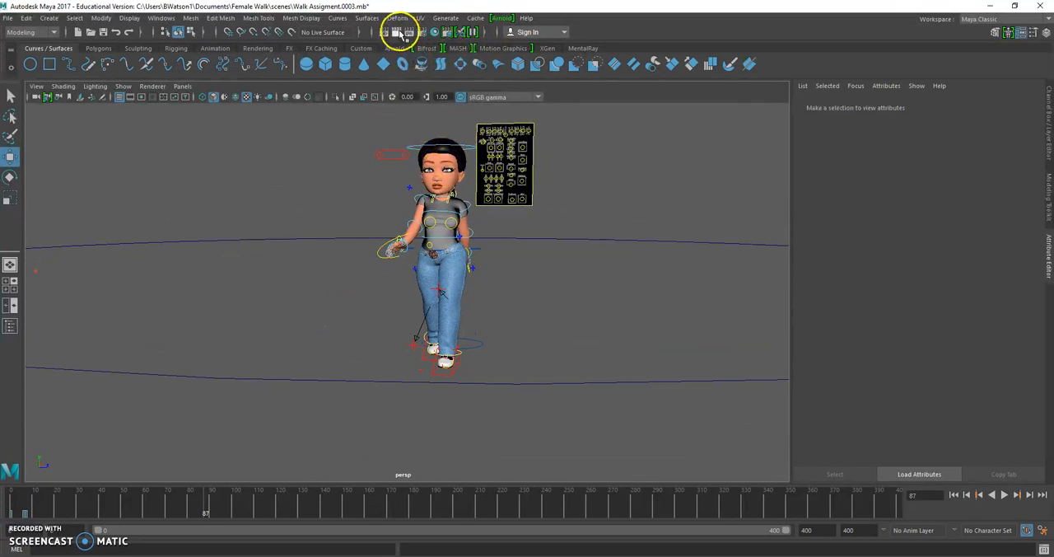
- Render frame 87 from the perspective view, inspect the background behind the character, and return the timeline to frame 0
scroll(560, 225, "up", 2)
middle_click_drag(530, 208, 516, 247, "alt")
left_click(397, 32)
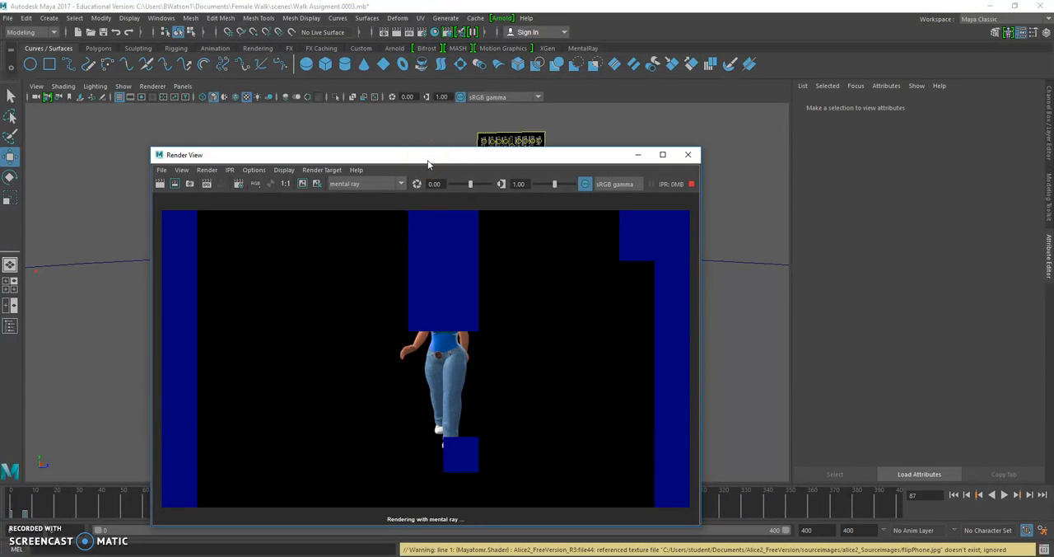
scroll(475, 349, "up", 2)
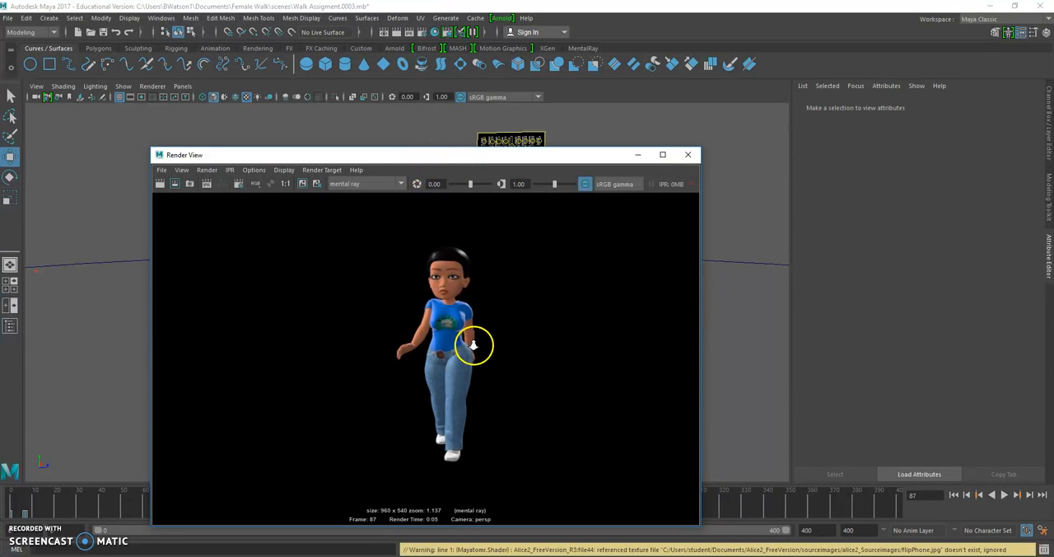
scroll(474, 348, "down", 1)
scroll(484, 332, "down", 1)
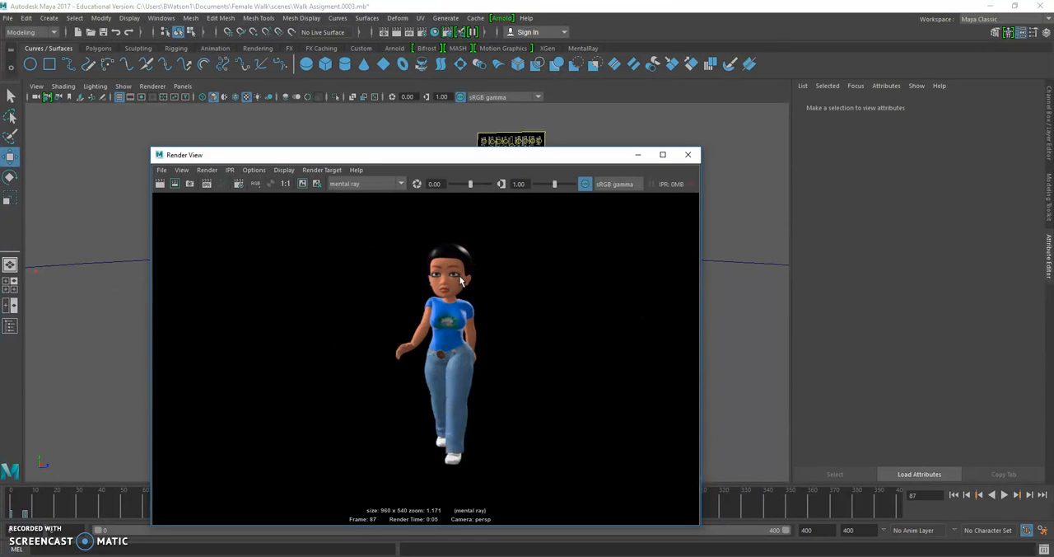
left_click(688, 155)
scroll(536, 373, "down", 6)
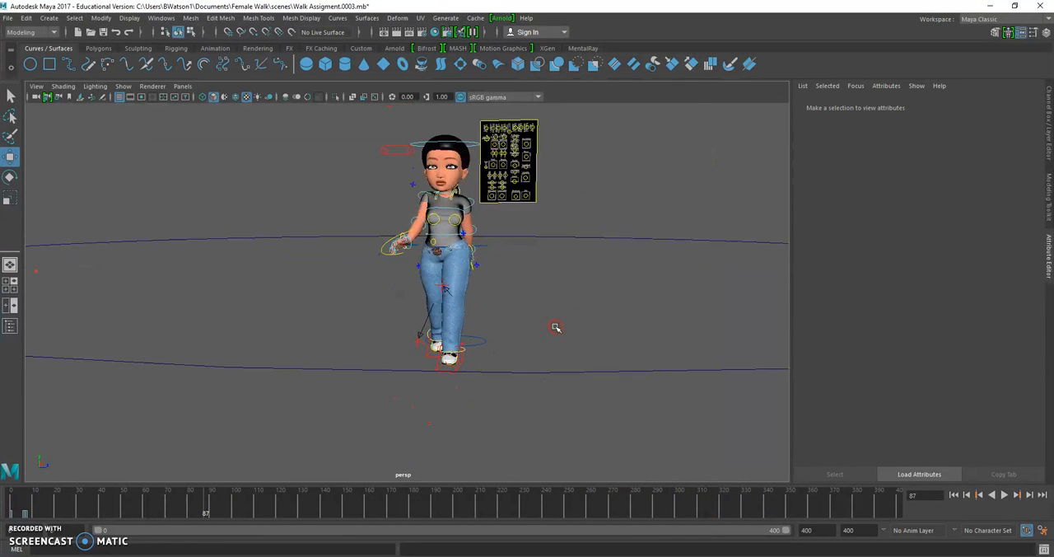
key("alt+v")
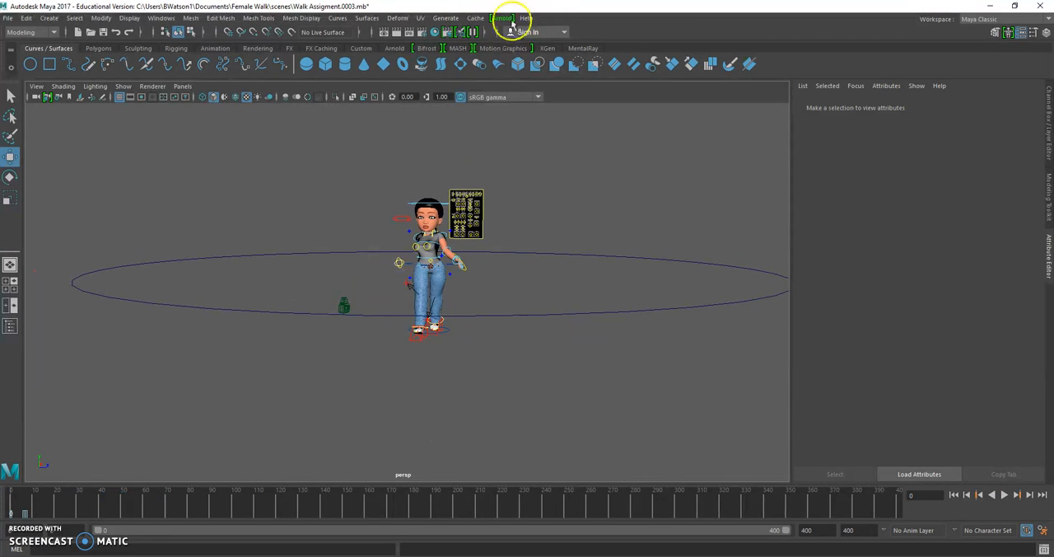
- Create a polygon cylinder and move it away from the grid centre to just beside the character's feet
left_click(98, 50)
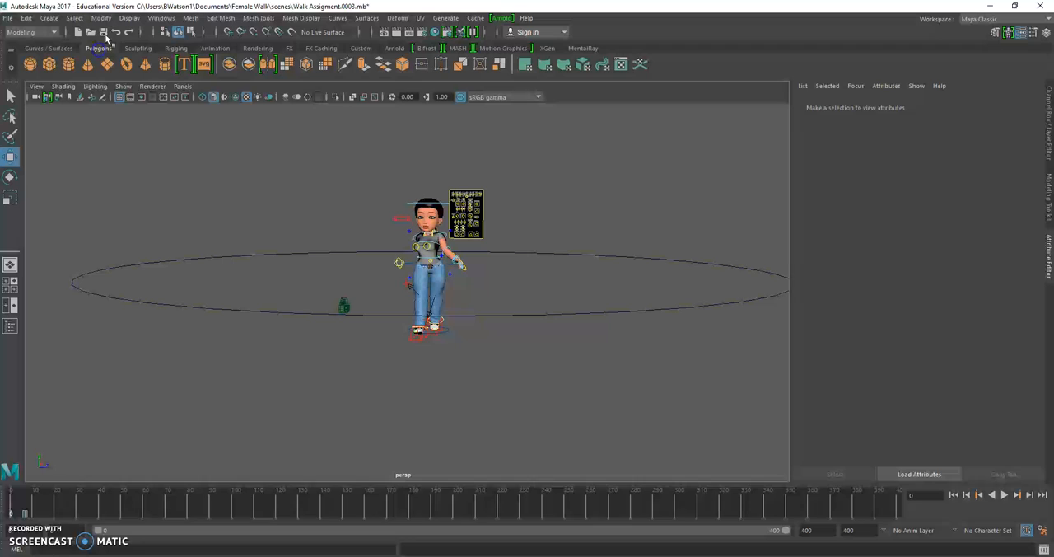
left_click(71, 66)
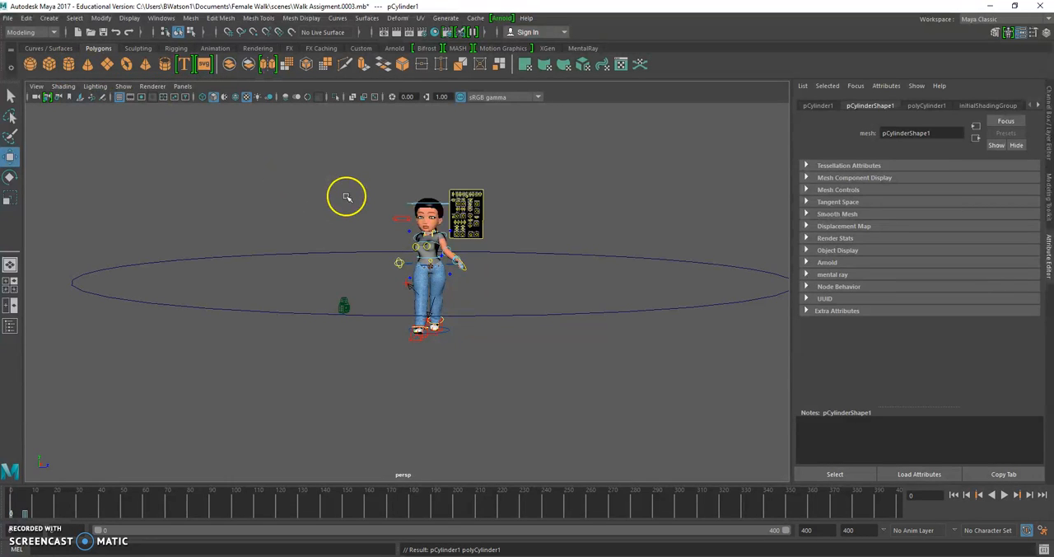
key("f")
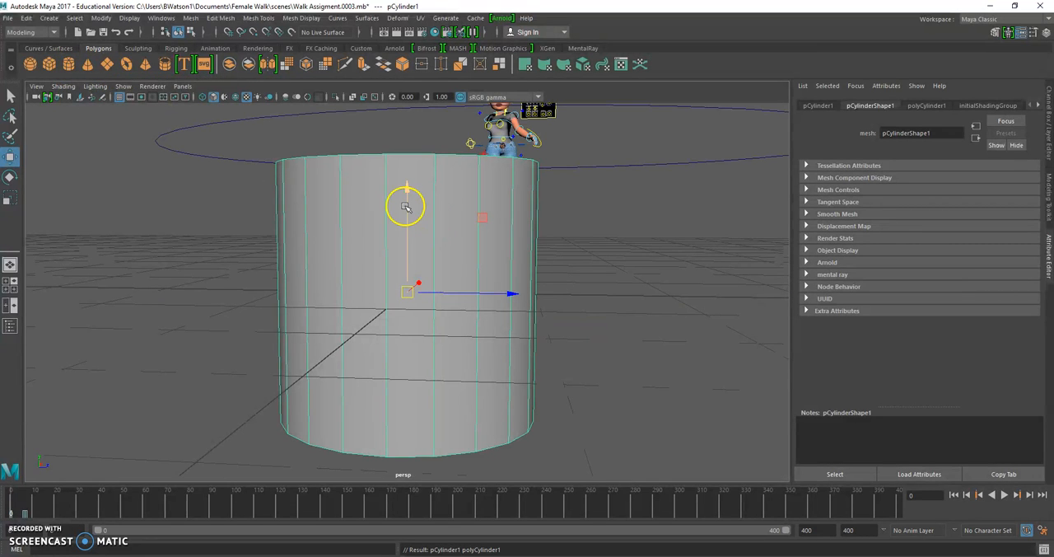
scroll(405, 208, "down", 10)
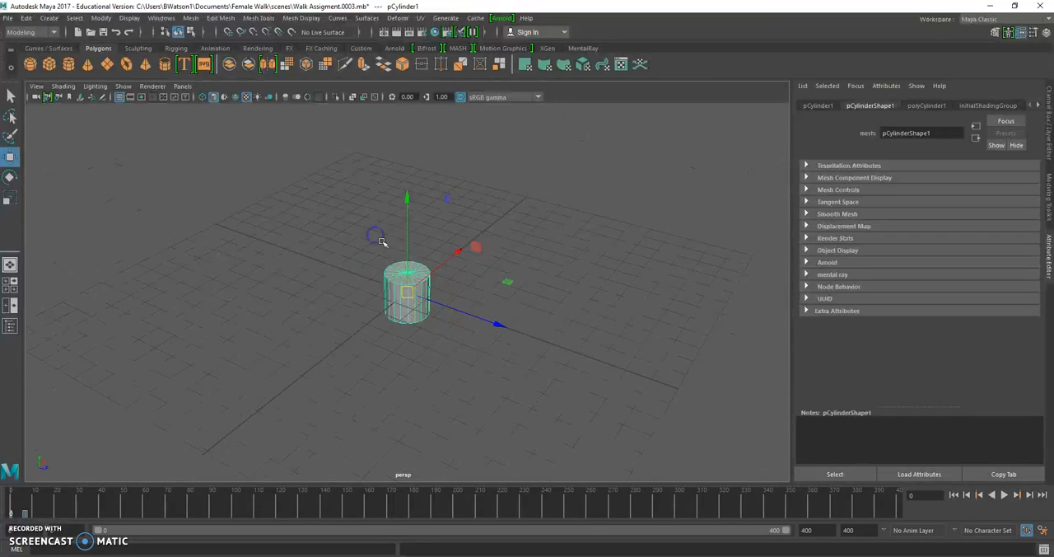
left_click_drag(394, 259, 402, 226, "alt")
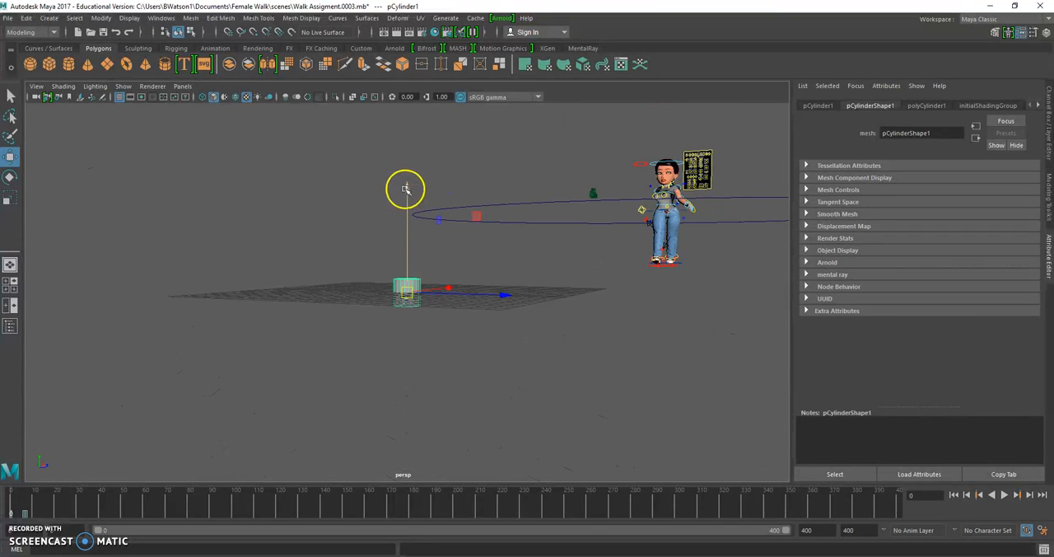
left_click_drag(445, 258, 618, 240)
middle_click_drag(727, 210, 481, 280, "alt")
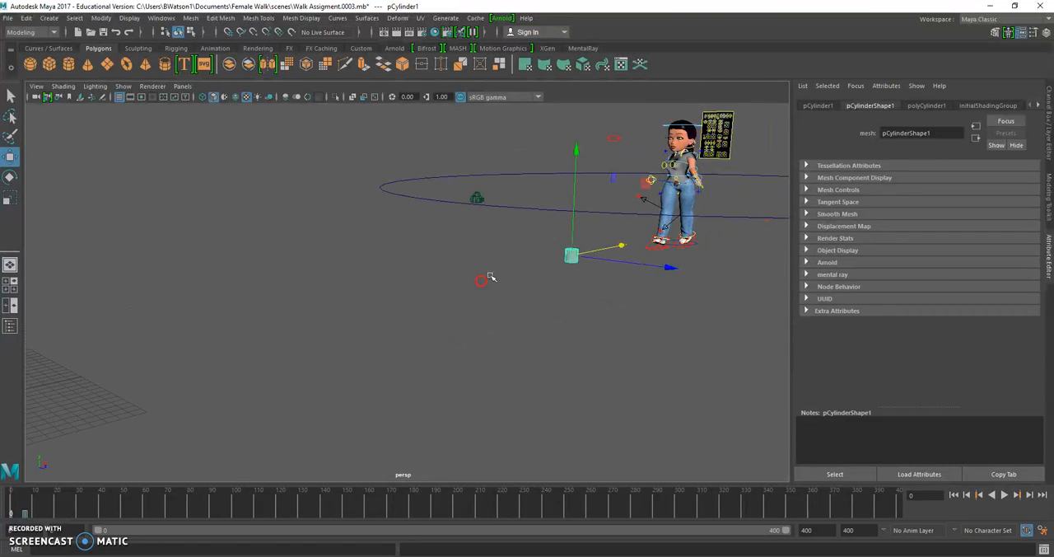
left_click_drag(490, 277, 610, 262, "alt")
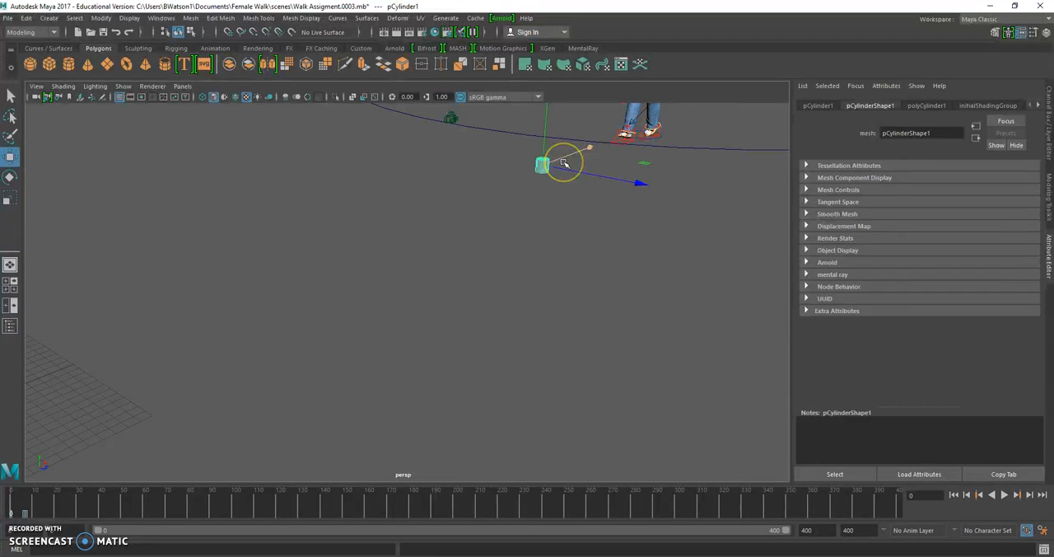
- Scale the cylinder up uniformly until it is far larger than the character
key("r")
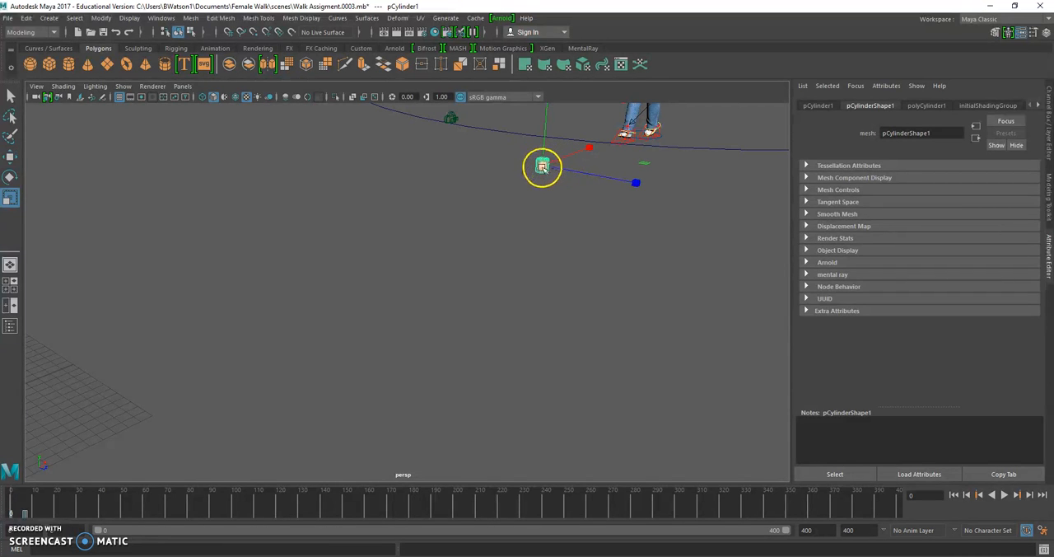
scroll(544, 165, "up", 1)
middle_click_drag(548, 148, 544, 186, "alt")
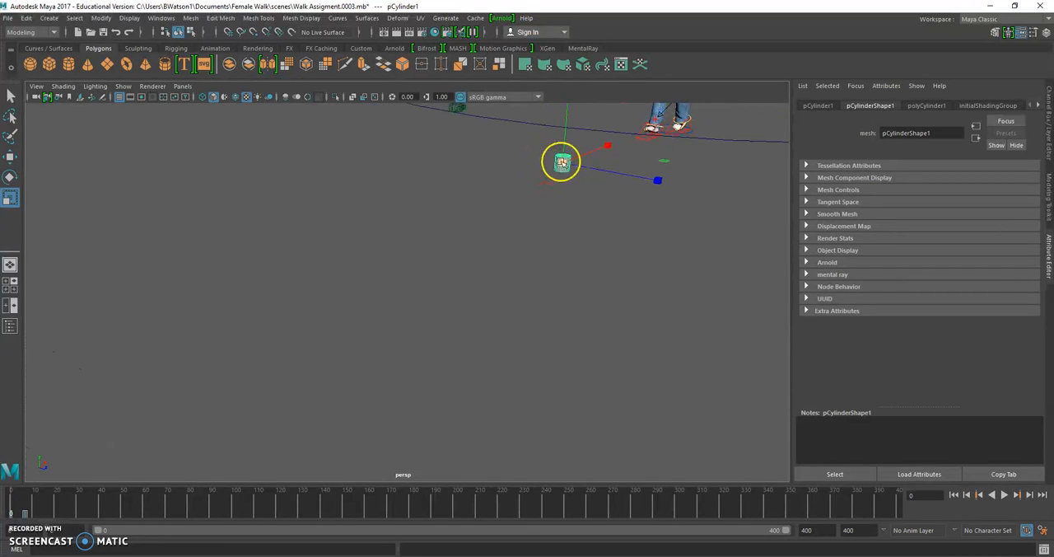
left_click_drag(563, 163, 623, 118)
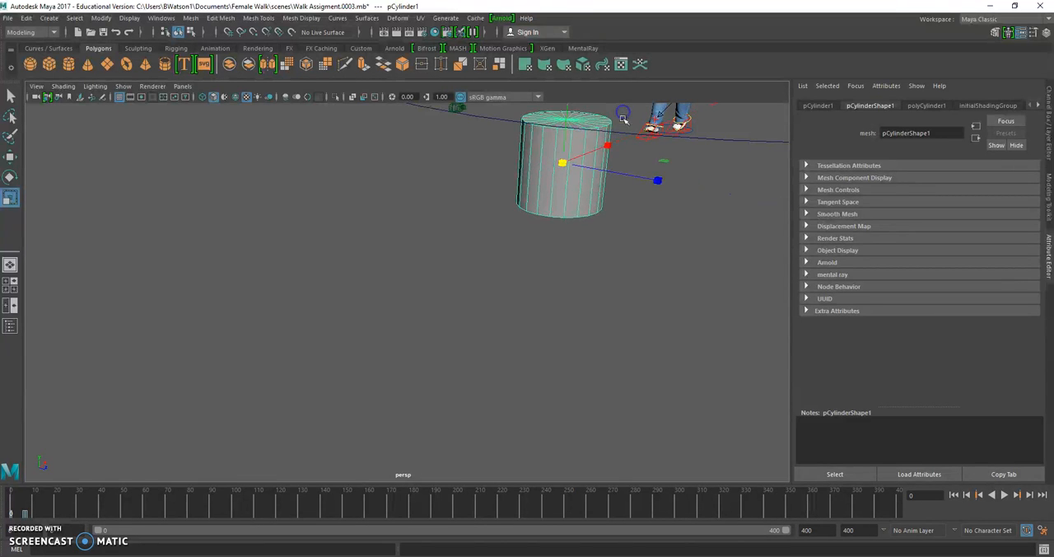
scroll(598, 161, "down", 4)
scroll(480, 236, "down", 2)
left_click_drag(475, 240, 683, 155)
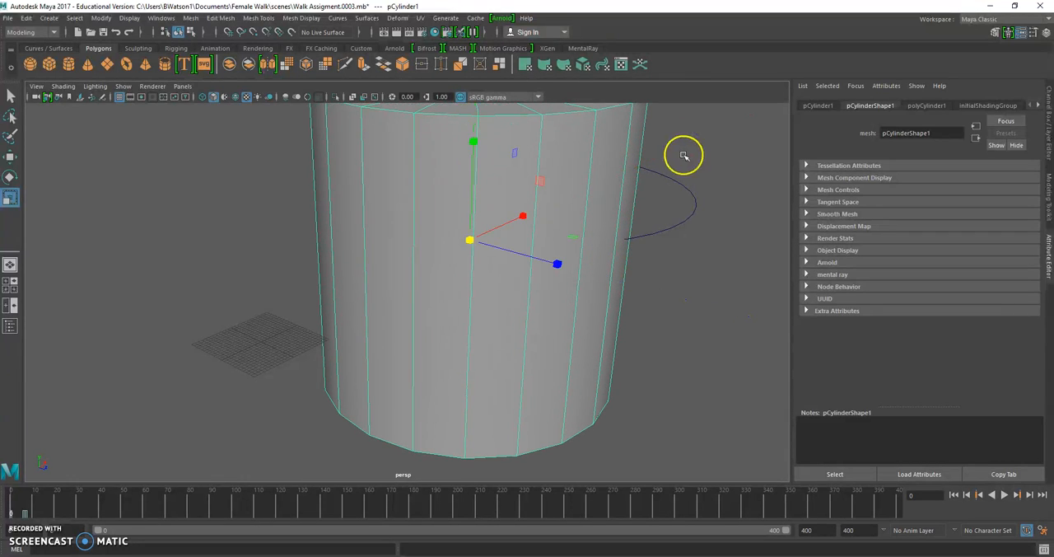
- Move the cylinder horizontally along X and Z so it is roughly centred on the large circle around the character
key("w")
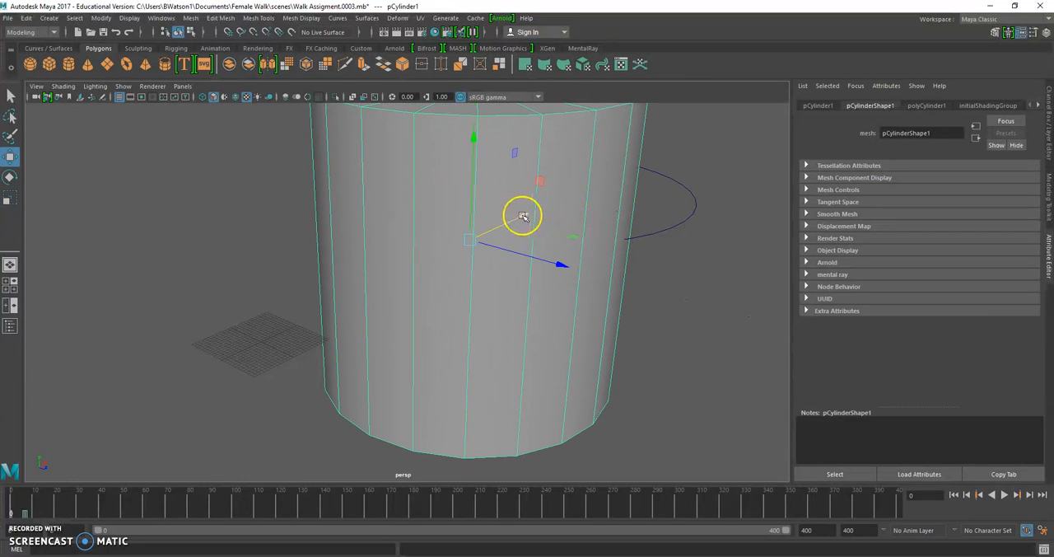
left_click_drag(518, 216, 601, 178)
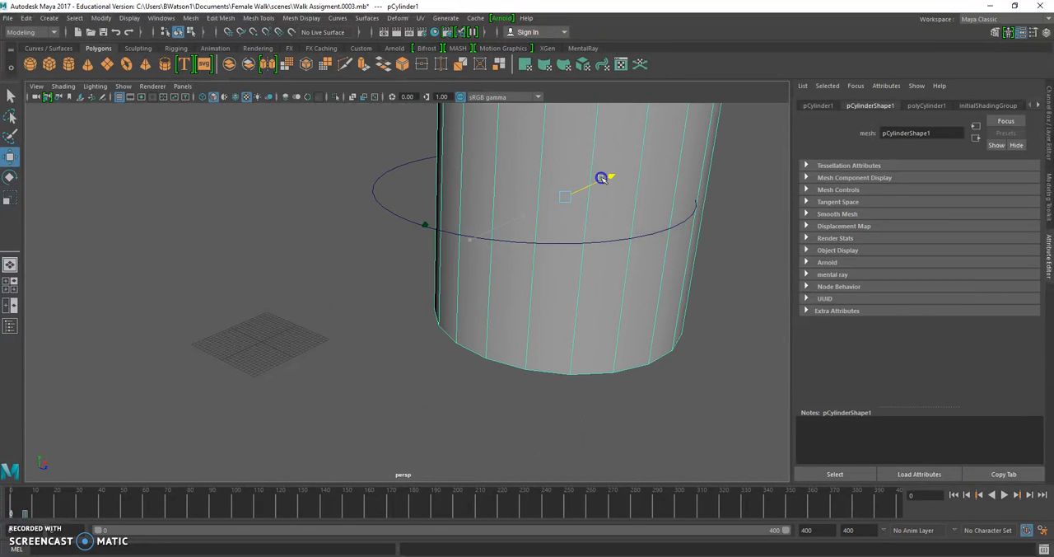
left_click_drag(665, 217, 611, 207)
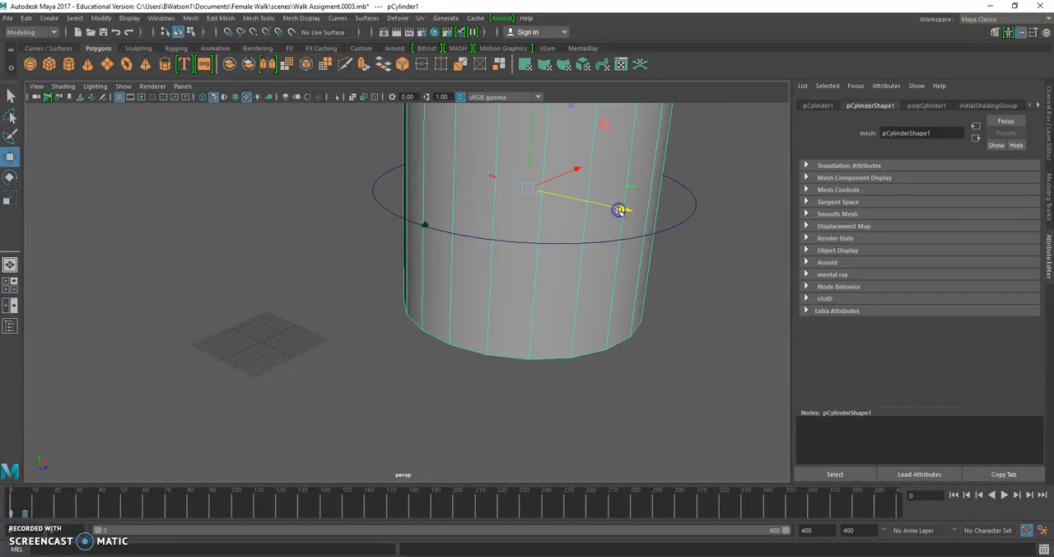
- Scale the cylinder up further so it encloses the character, the camera and the whole circle, and view the scene from inside
key("r")
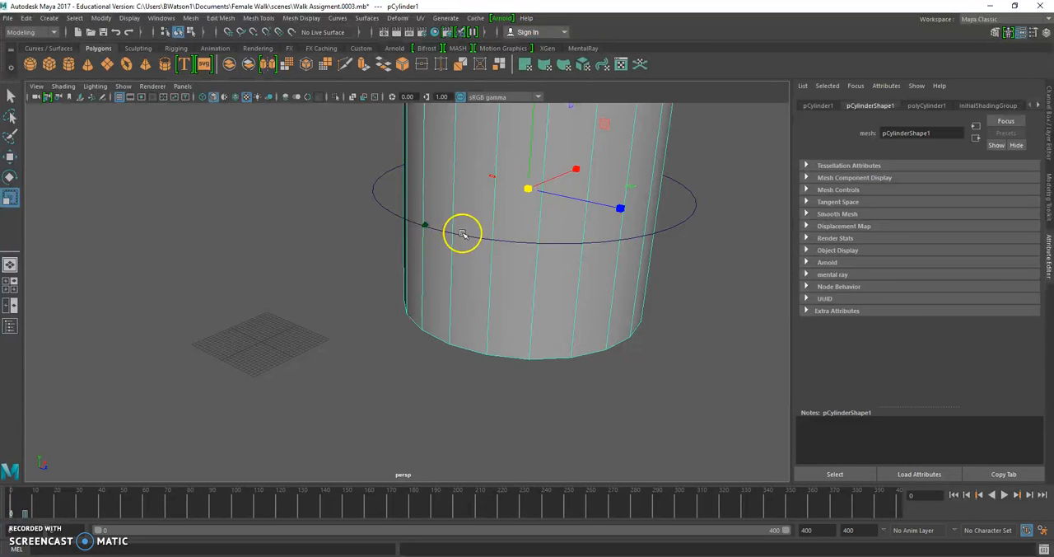
left_click_drag(528, 190, 932, 113)
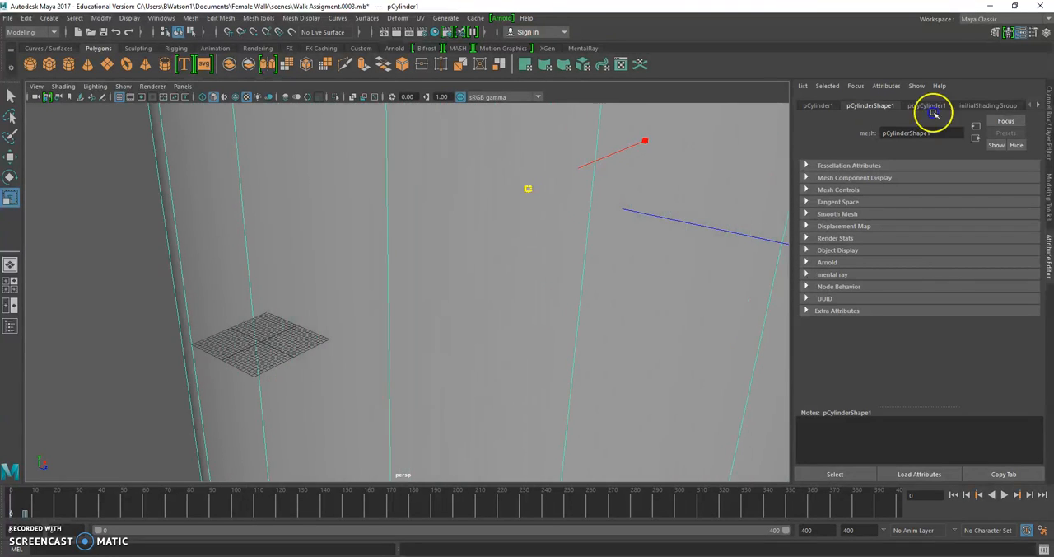
scroll(536, 215, "down", 5)
left_click_drag(473, 236, 624, 237)
scroll(552, 279, "up", 8)
scroll(552, 279, "down", 2)
scroll(552, 277, "up", 1)
middle_click_drag(552, 278, 470, 308, "alt")
left_click_drag(470, 308, 539, 269, "alt")
left_click_drag(238, 314, 196, 308, "alt")
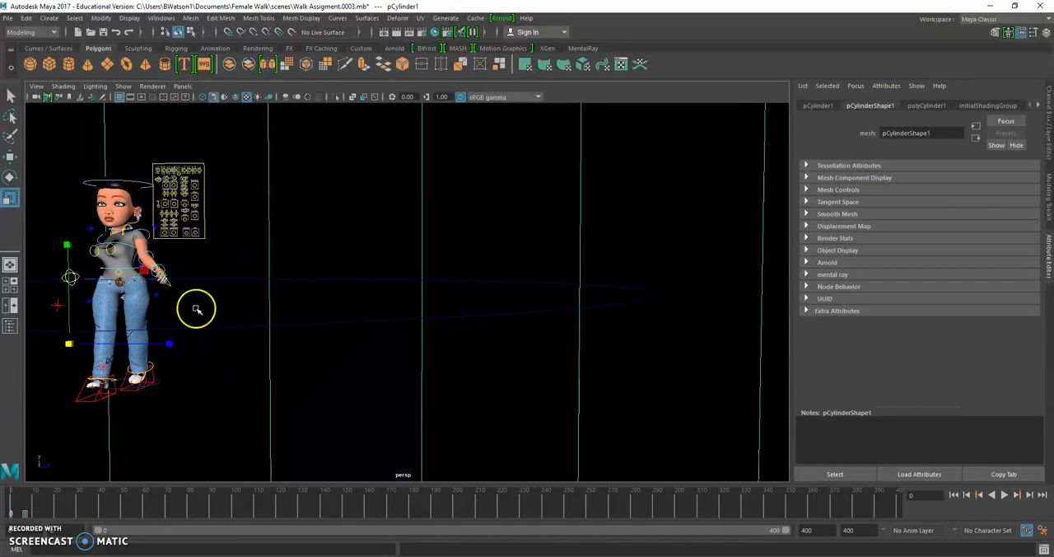
- Frame the character by its spine control and render frame 0 from the perspective view to check the cylinder as background
left_click(128, 270)
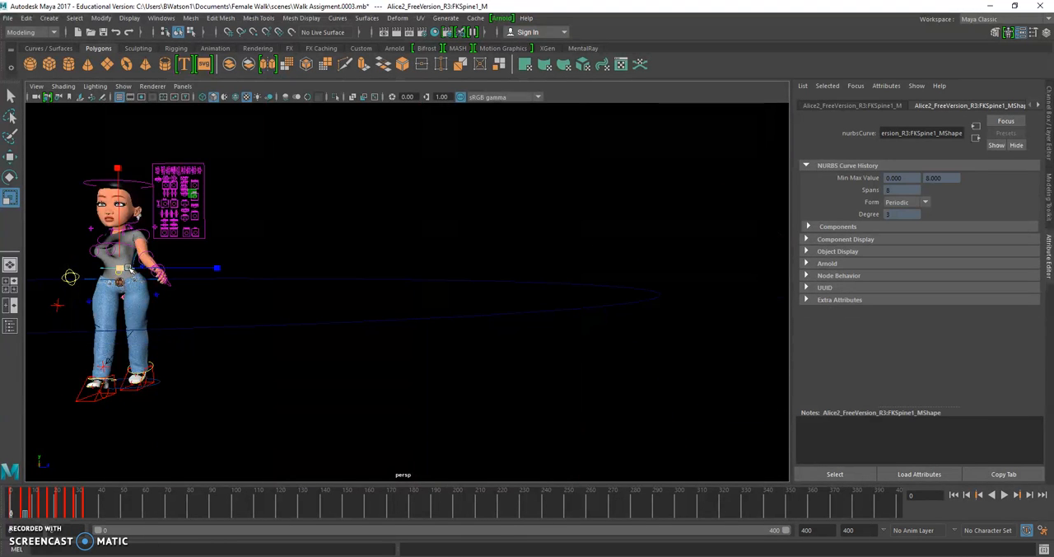
key("f")
scroll(148, 275, "down", 10)
left_click_drag(162, 277, 162, 279, "alt")
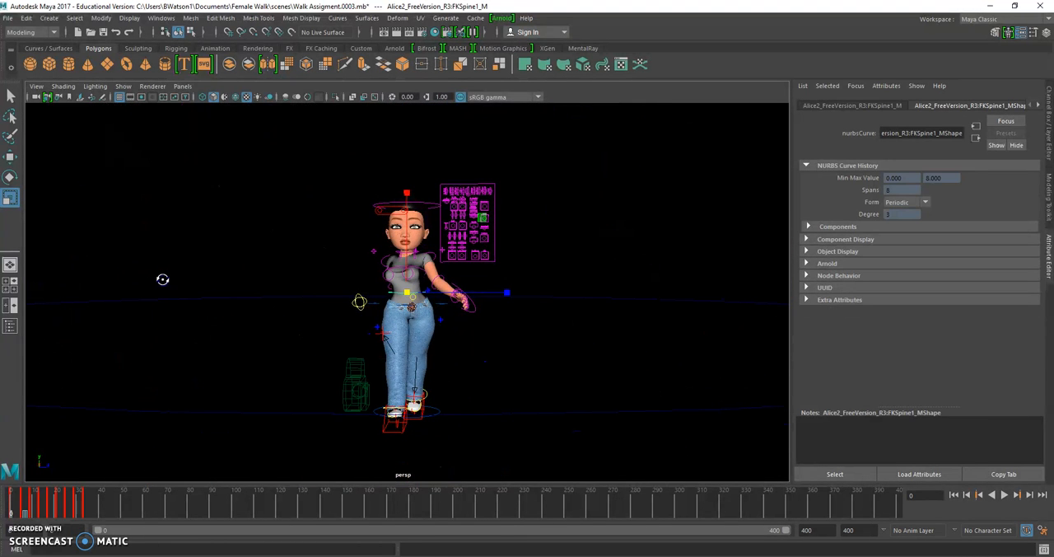
left_click_drag(408, 259, 409, 231, "alt")
left_click(396, 34)
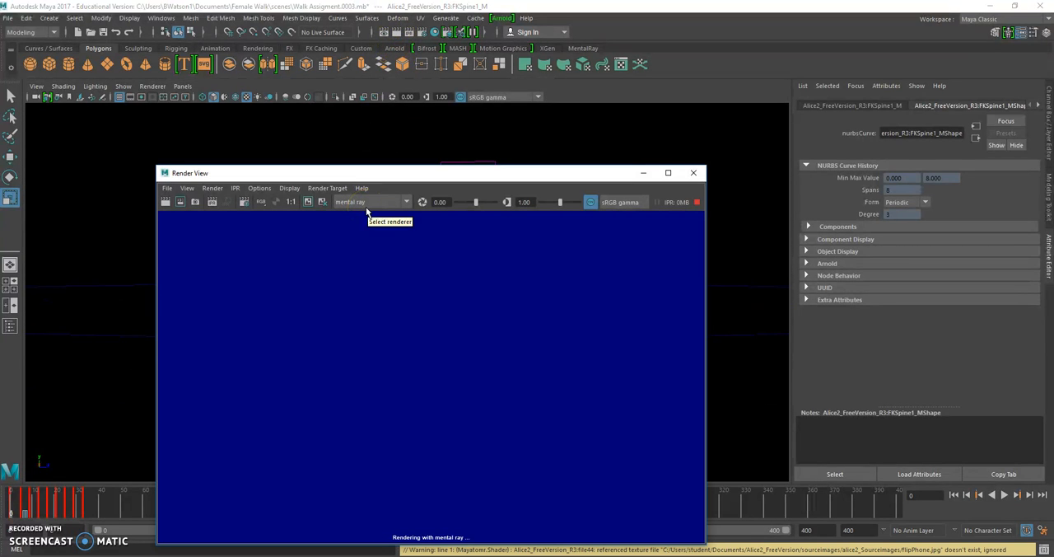
left_click(415, 304)
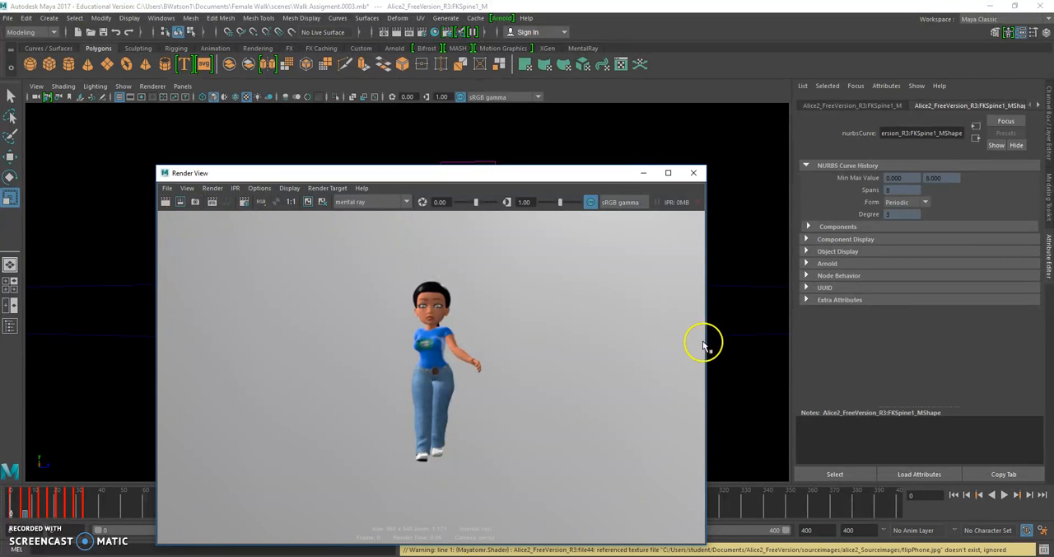
left_click(698, 174)
- Select the cylinder, switch to a full-size camera1 view, and render frame 73 to check the background
left_click(245, 257)
key("space")
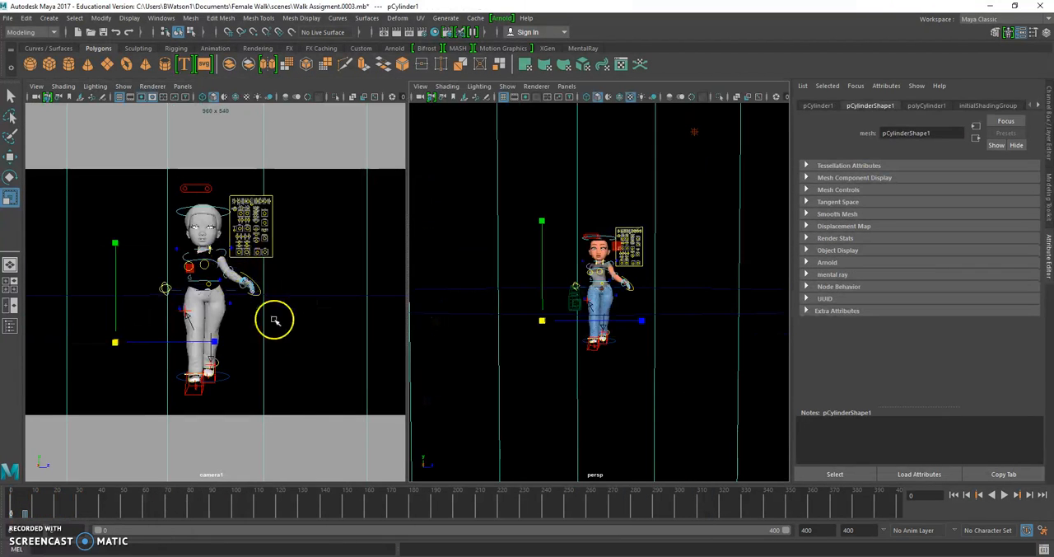
key("space")
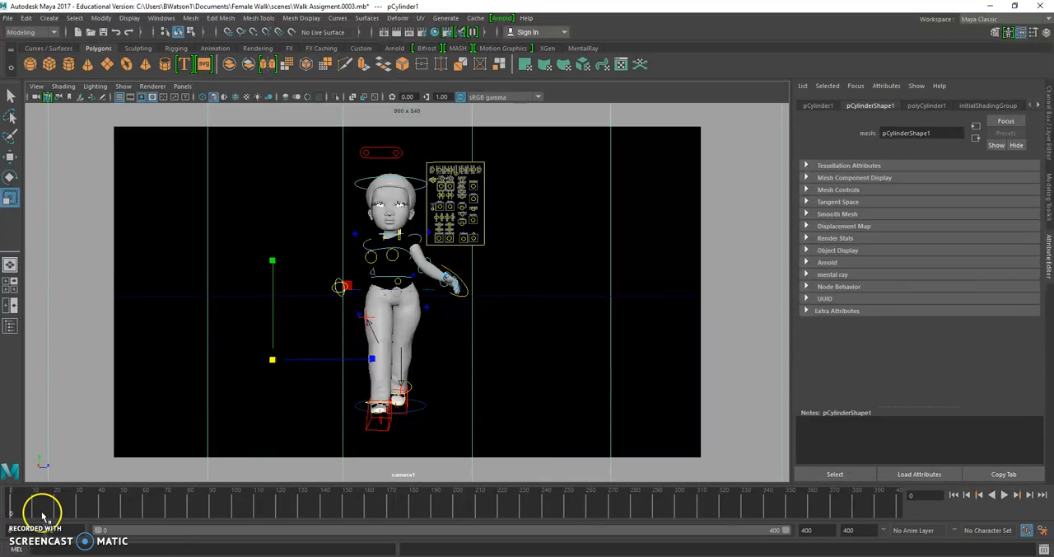
key("alt+v")
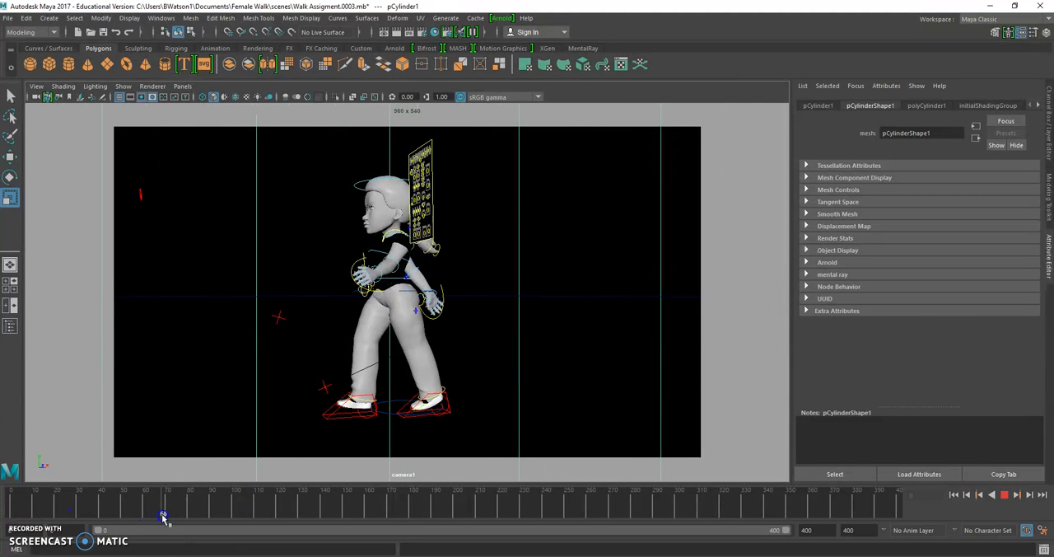
left_click(173, 517)
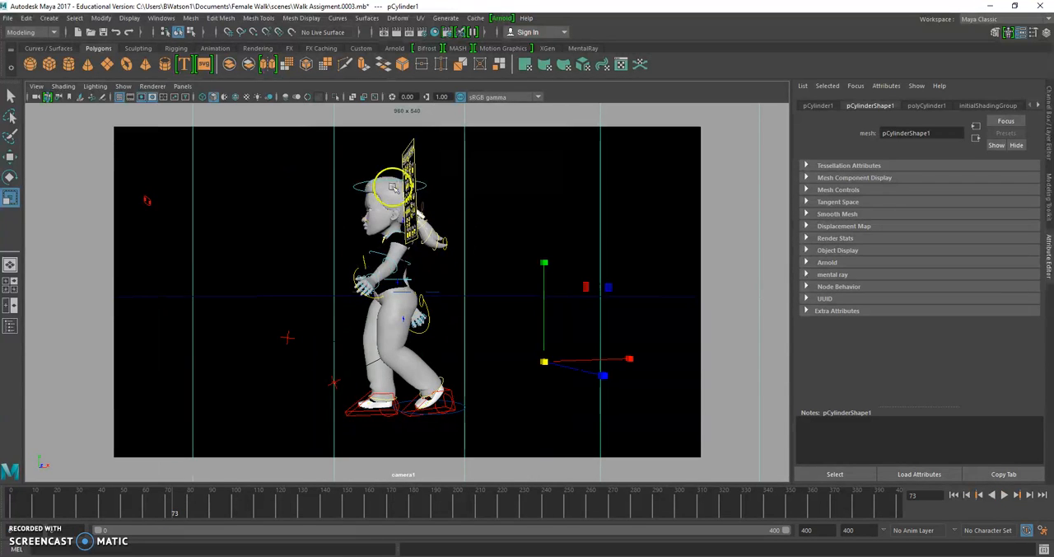
left_click(396, 35)
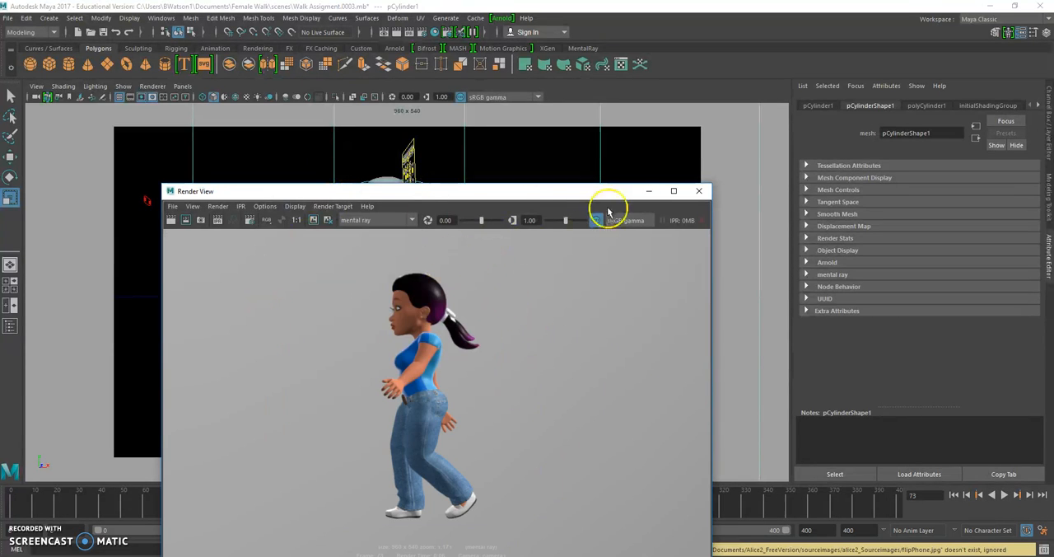
left_click(699, 190)
- Render frame 120 through camera1, inspect the background behind the character, and close the render window
mouse_move(176, 508)
left_mouse_down()
mouse_move(322, 502)
mouse_move(277, 502)
left_mouse_up()
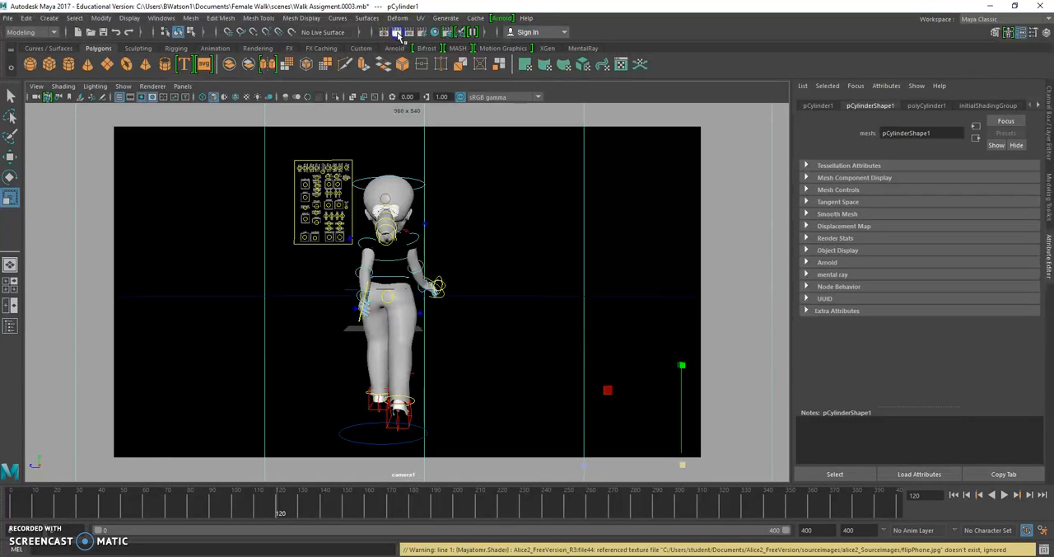
left_click(397, 33)
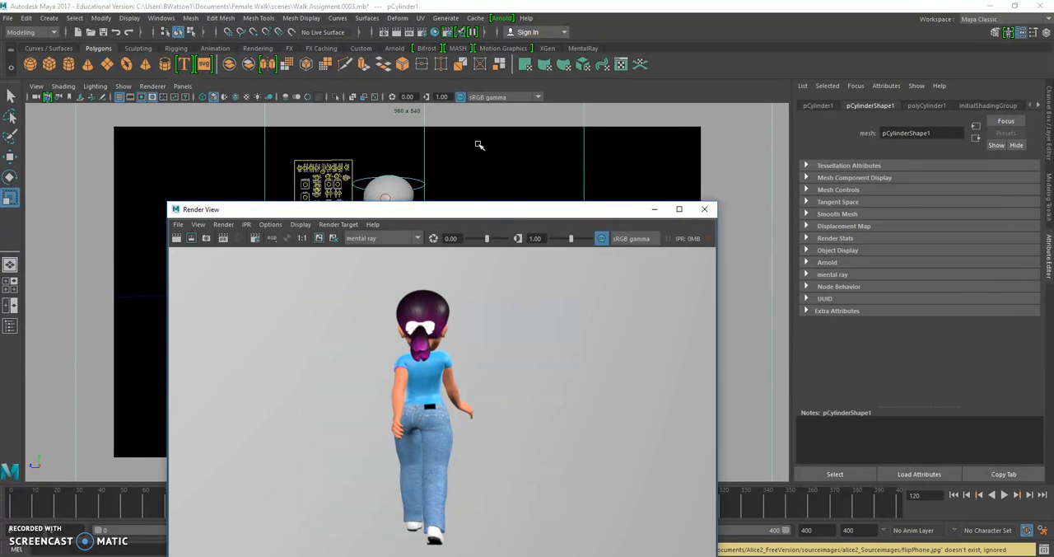
left_click_drag(494, 208, 501, 141)
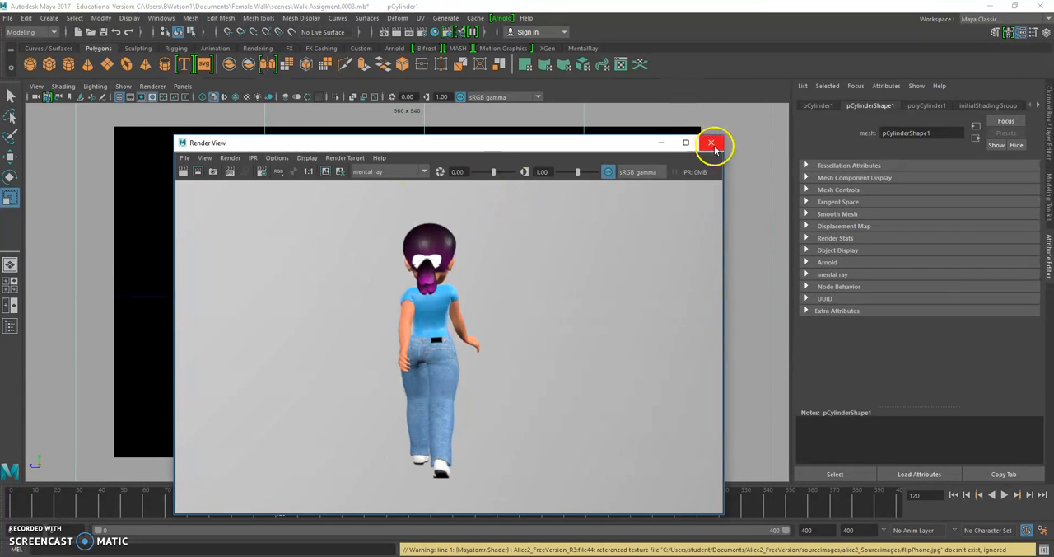
left_click(710, 142)
- Render frame 322 through camera1 to check the background, and close the render window
left_click(789, 499)
left_click_drag(789, 499, 727, 499)
left_click(504, 203)
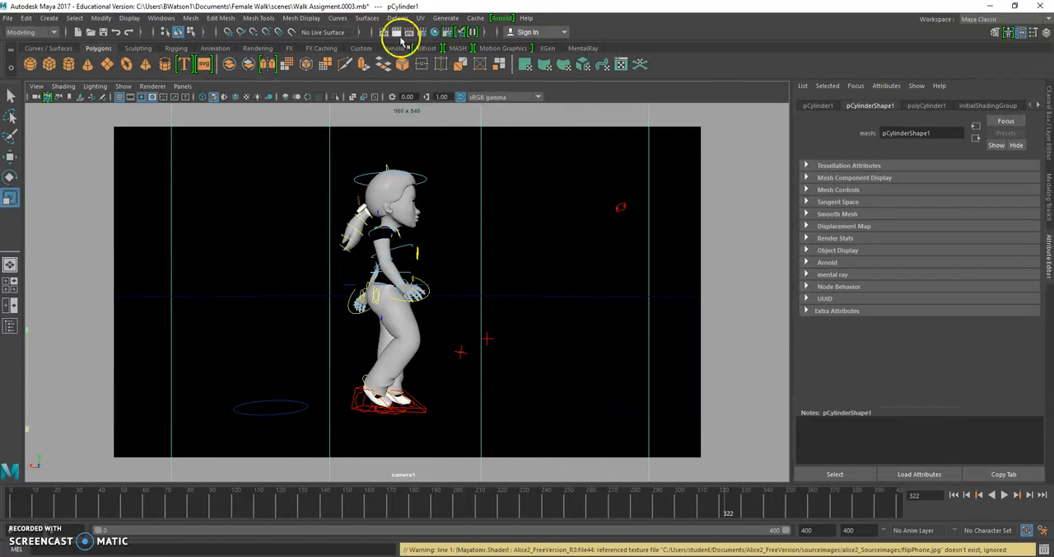
left_click(395, 32)
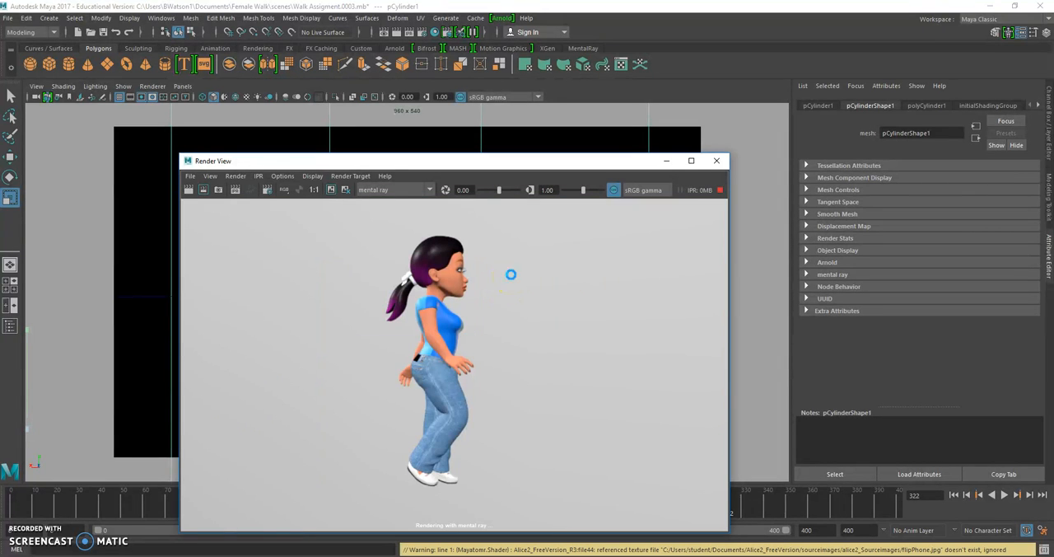
left_click(717, 160)
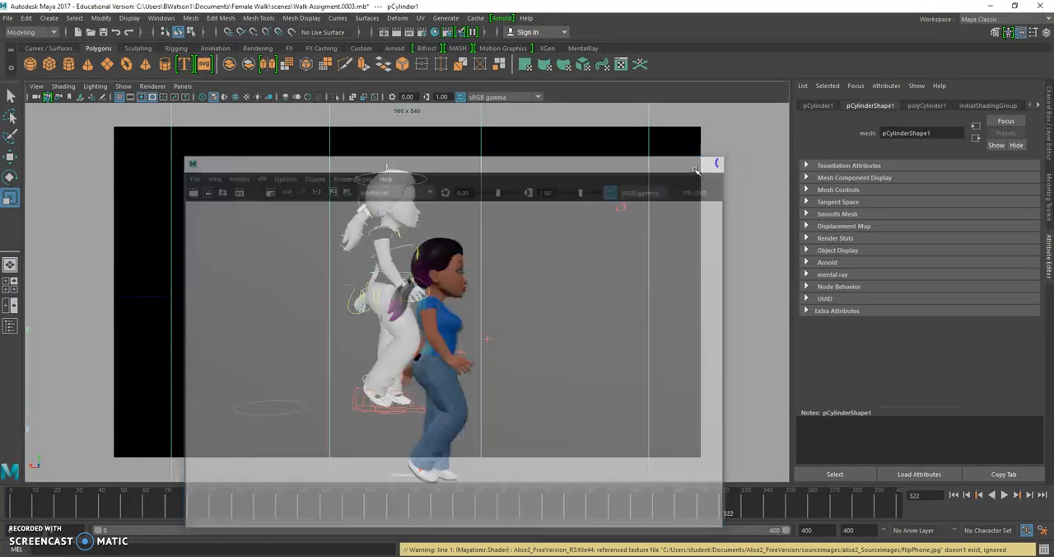
- Switch to a full-size perspective view and examine the selected cylinder around the character from inside and outside
key("space")
left_click(549, 207)
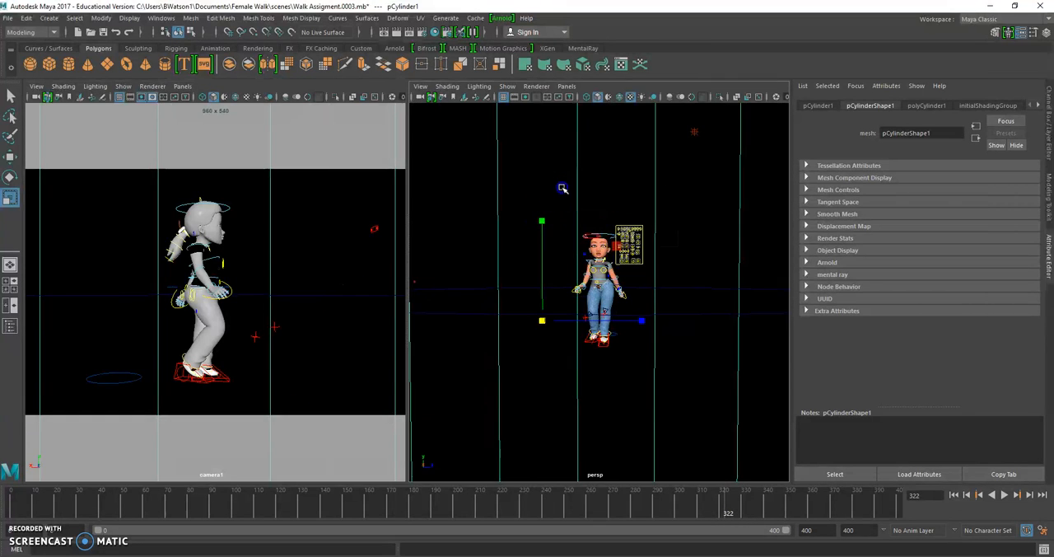
key("space")
scroll(515, 255, "down", 3)
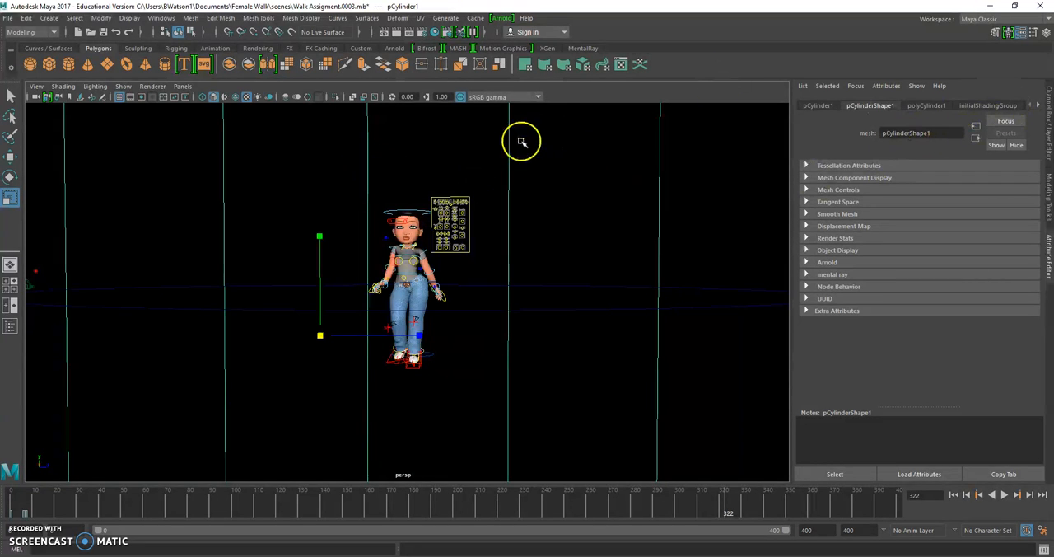
key("f")
scroll(593, 209, "down", 5)
left_click(588, 221)
left_click(437, 228)
scroll(434, 226, "up", 9)
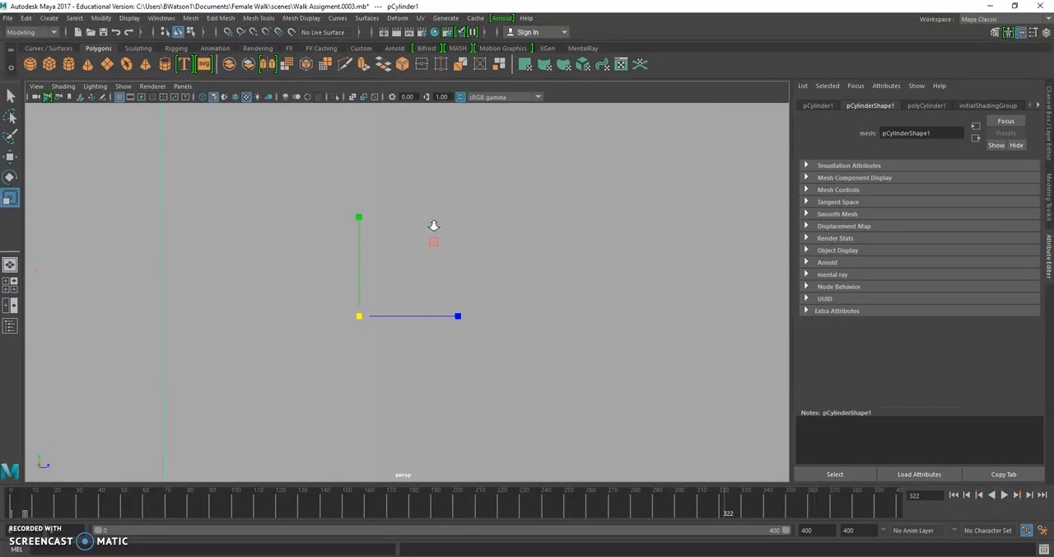
scroll(434, 225, "down", 6)
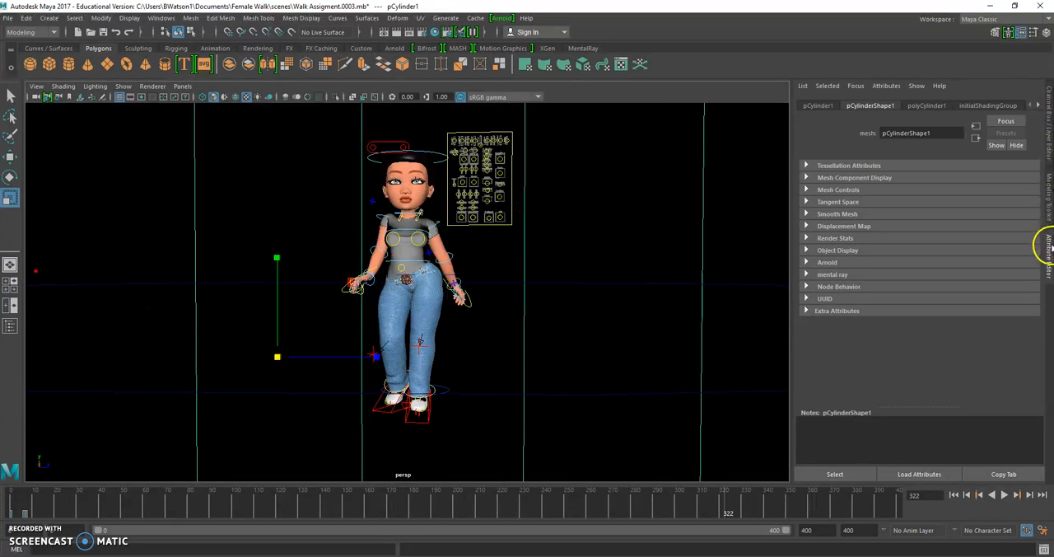
- Show the attributes of the lambert1 material currently assigned to the cylinder
left_click(1038, 107)
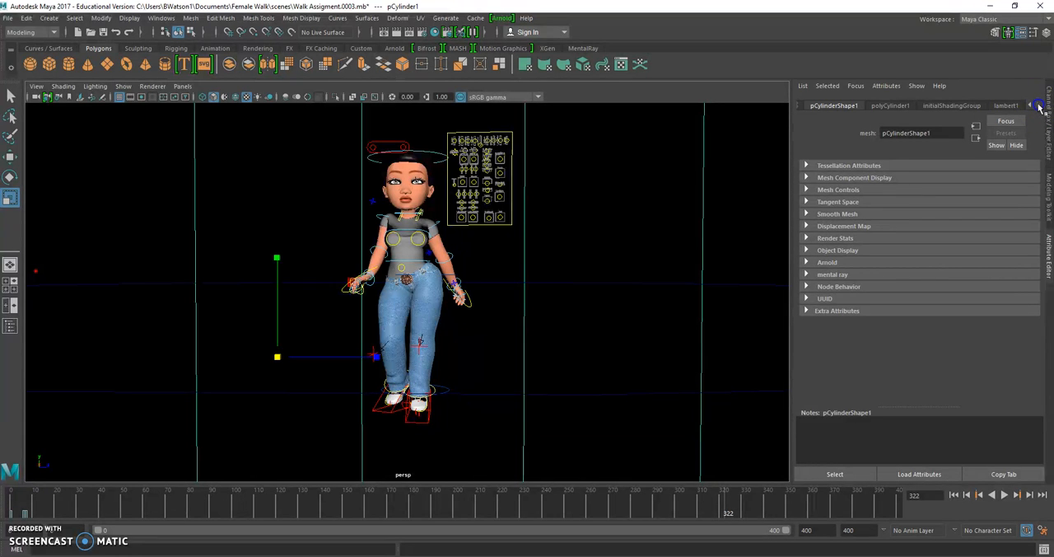
scroll(555, 263, "down", 6)
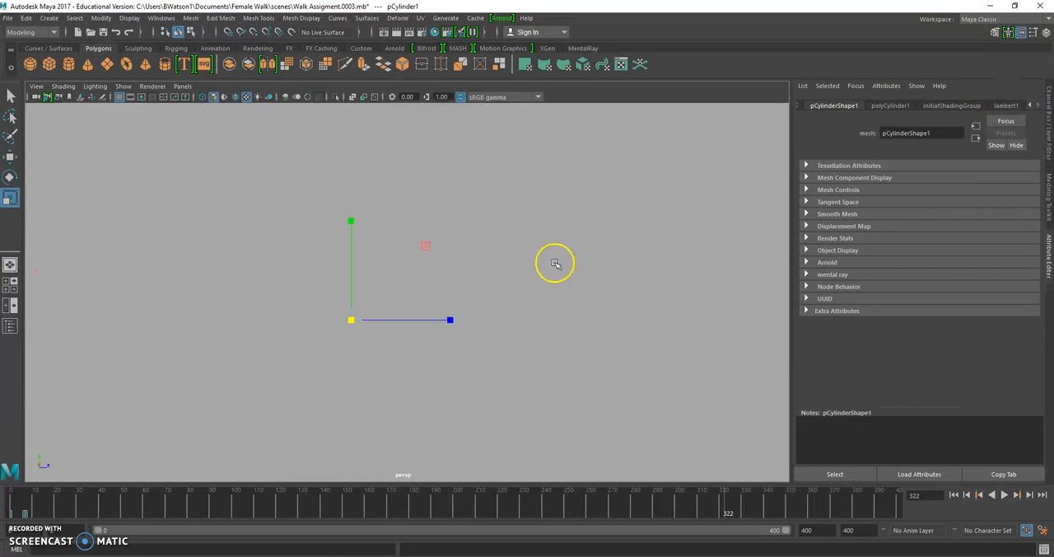
scroll(566, 260, "up", 2)
scroll(496, 200, "up", 1)
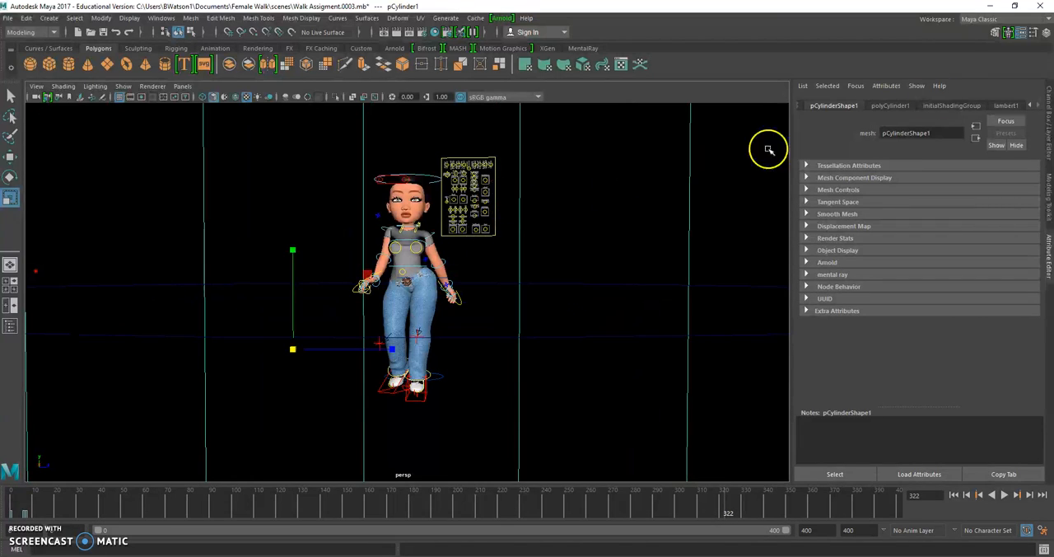
left_click(1011, 106)
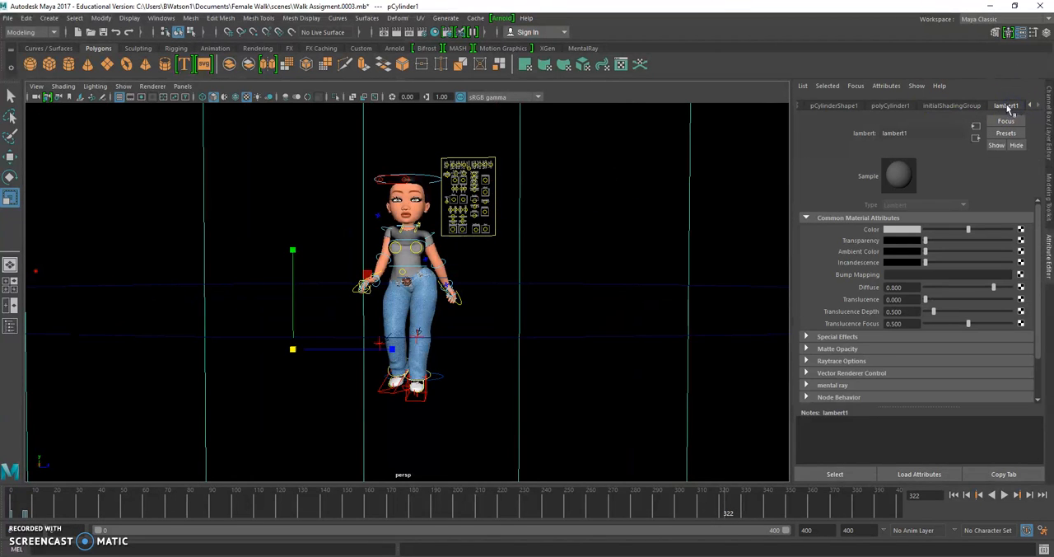
- Assign a new Lambert material to the background cylinder, working from a view outside it
scroll(574, 238, "down", 5)
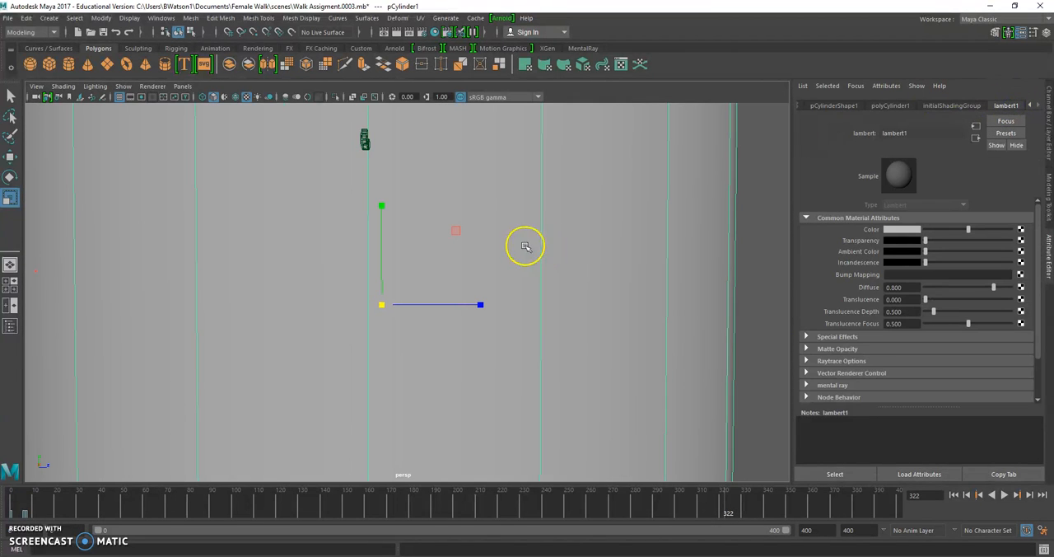
right_click(457, 190)
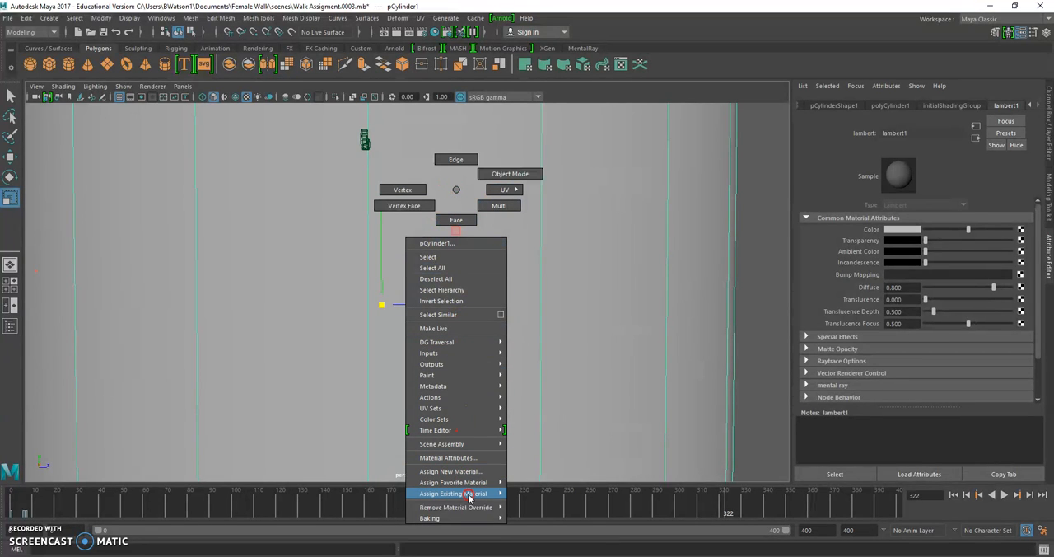
mouse_move(469, 496)
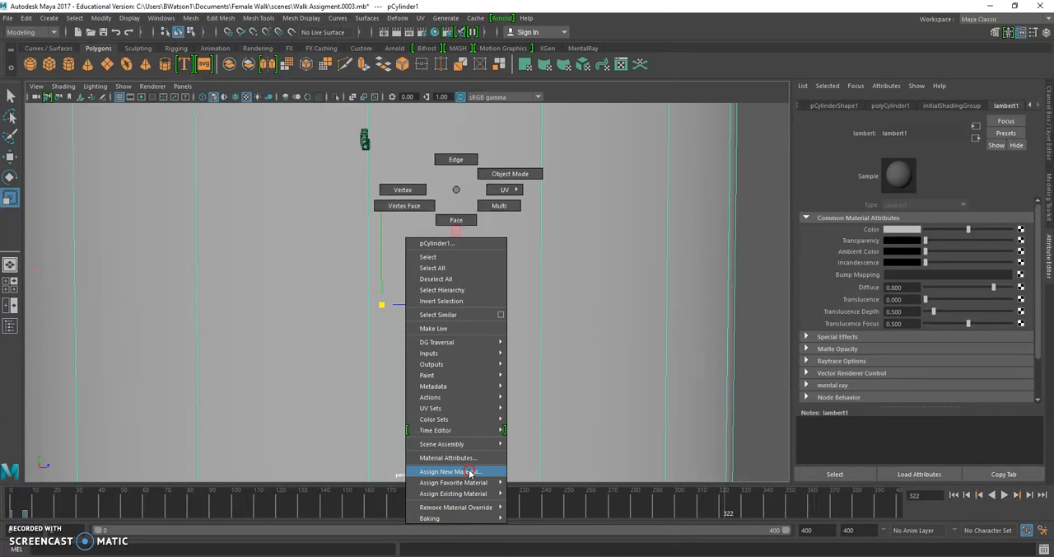
left_click(469, 473)
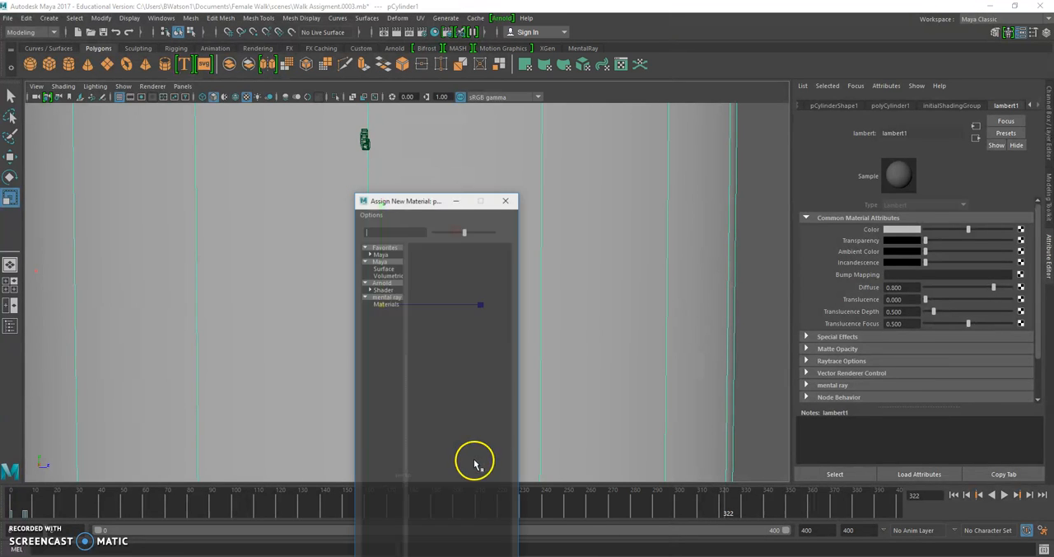
left_click_drag(420, 200, 430, 90)
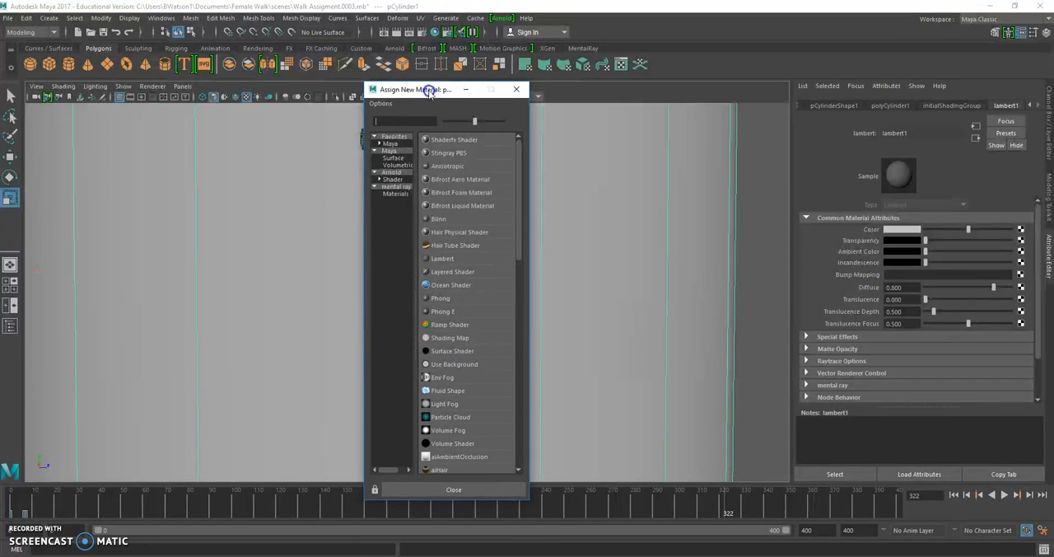
left_click(450, 259)
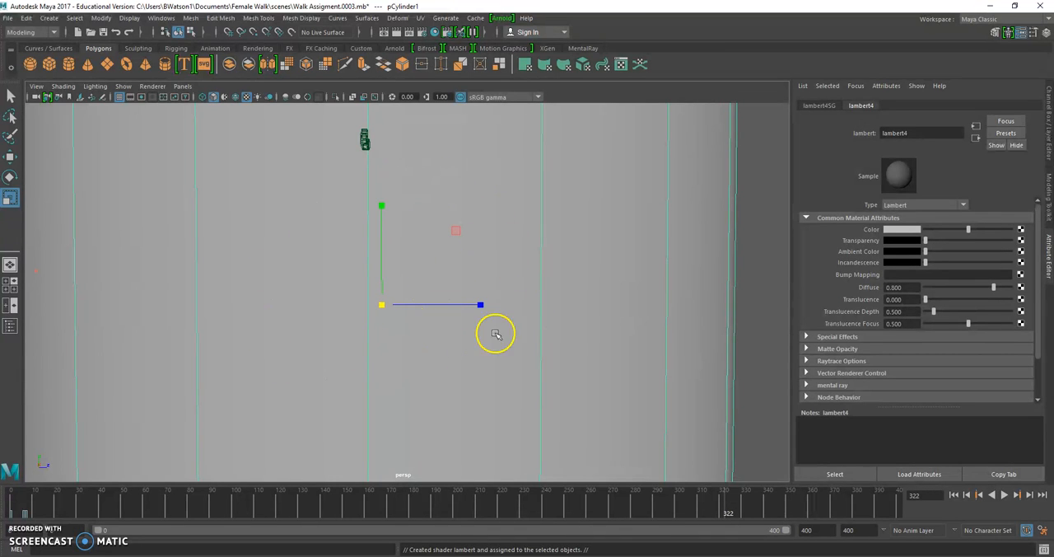
- Set the new Lambert material's colour to a medium blue with hue 205.38, saturation 1.000 and value 0.515
left_click(897, 231)
left_click(893, 203)
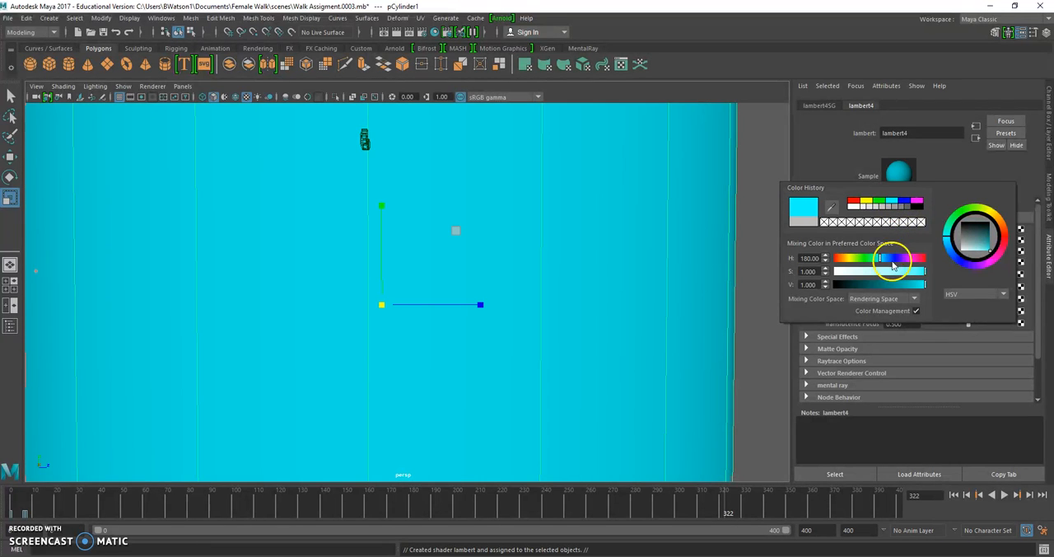
left_click(891, 286)
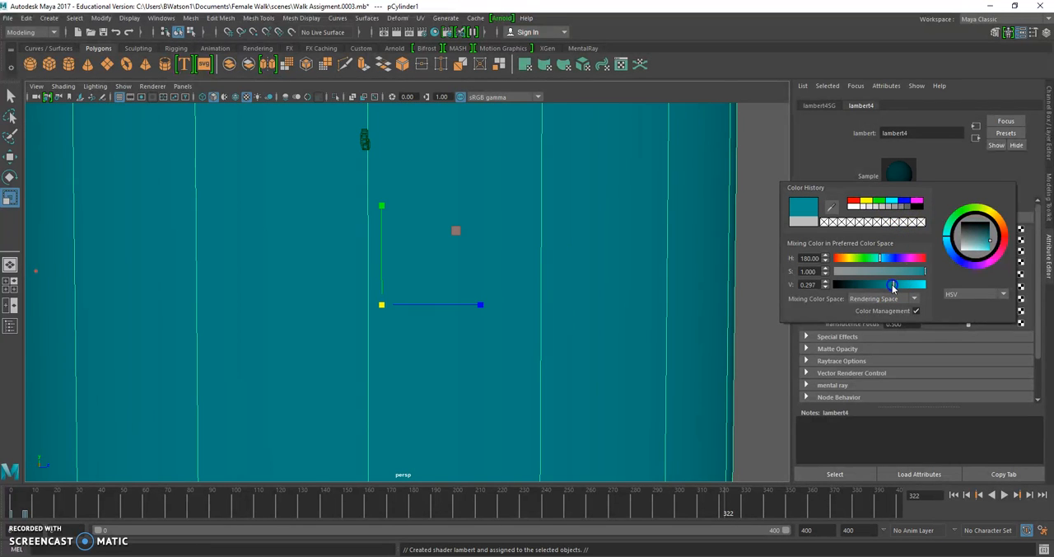
left_click(886, 259)
left_click(904, 285)
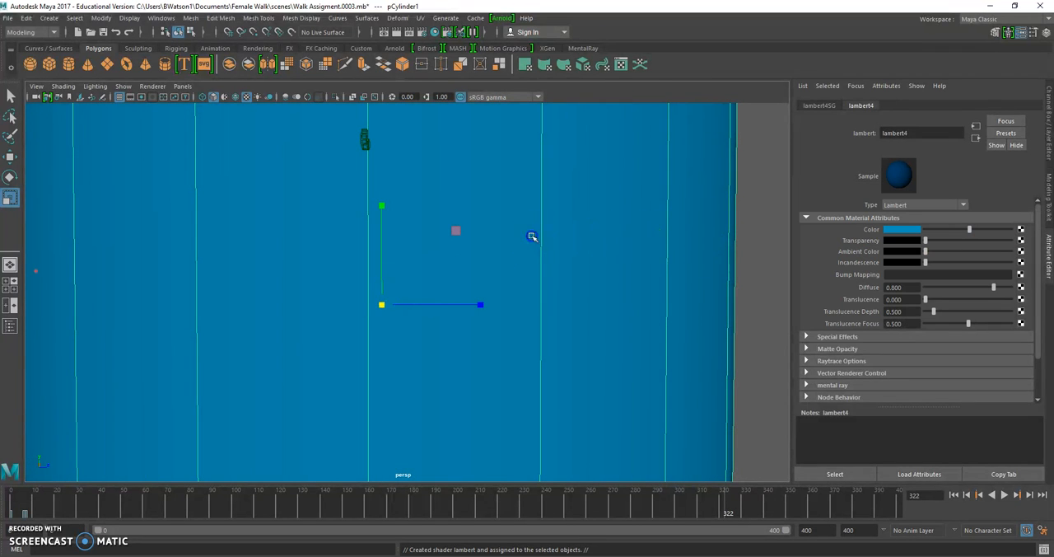
- Switch to the full-size camera1 view and render frame 322 to check the blue background
key("space")
key("space")
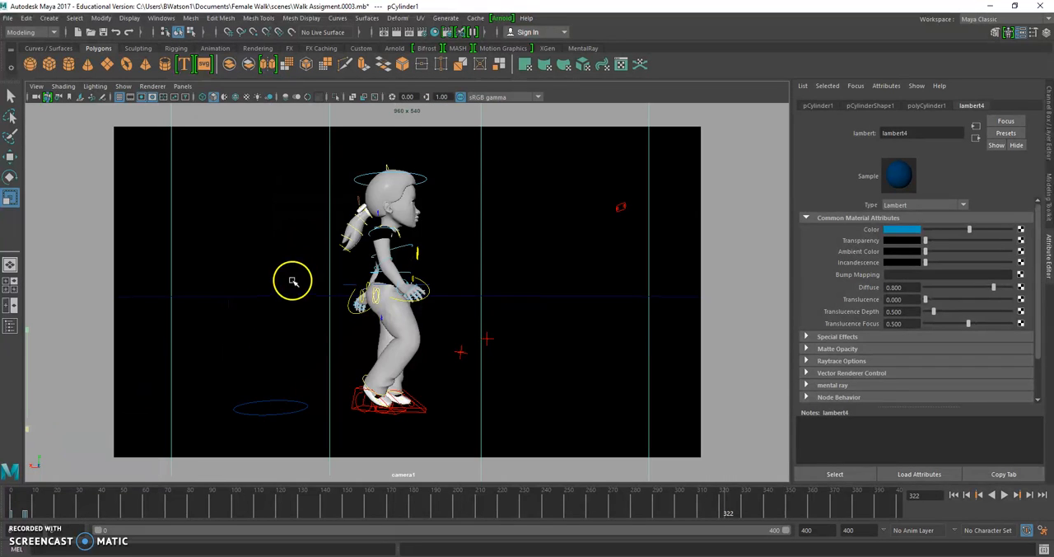
left_click(397, 31)
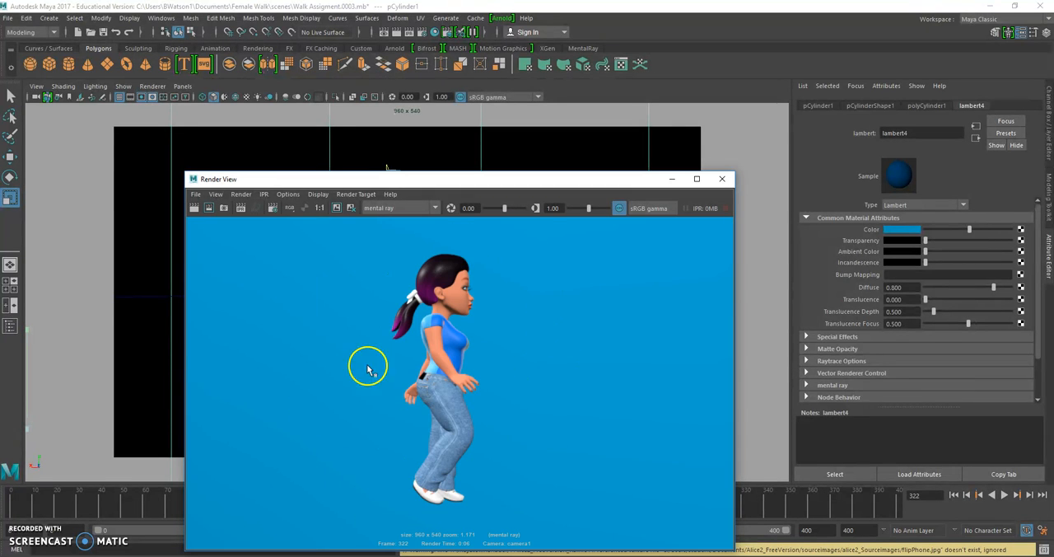
- Brighten the cylinder material's blue to a value of 0.876 and render frame 322 again
left_click(899, 231)
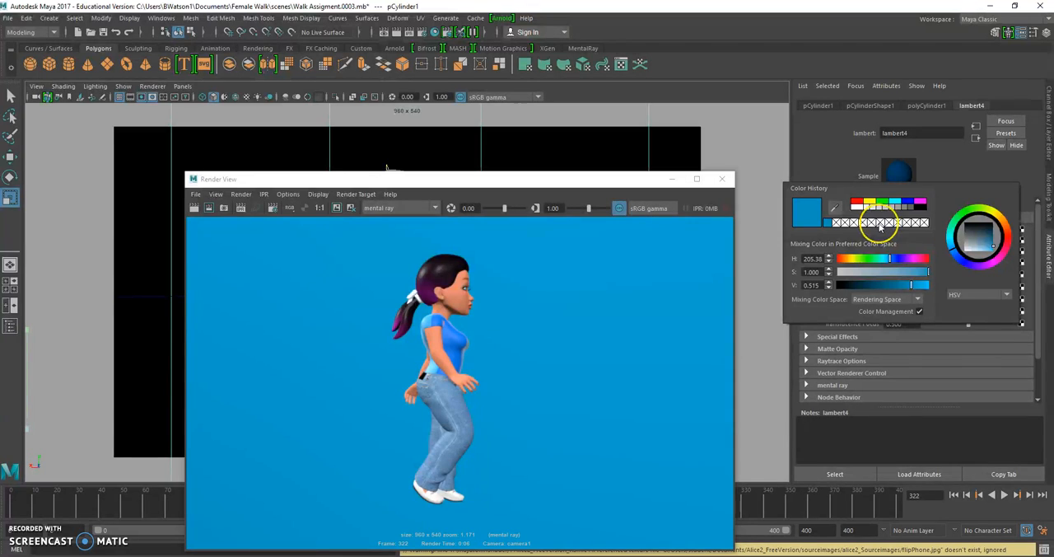
left_click_drag(909, 282, 914, 287)
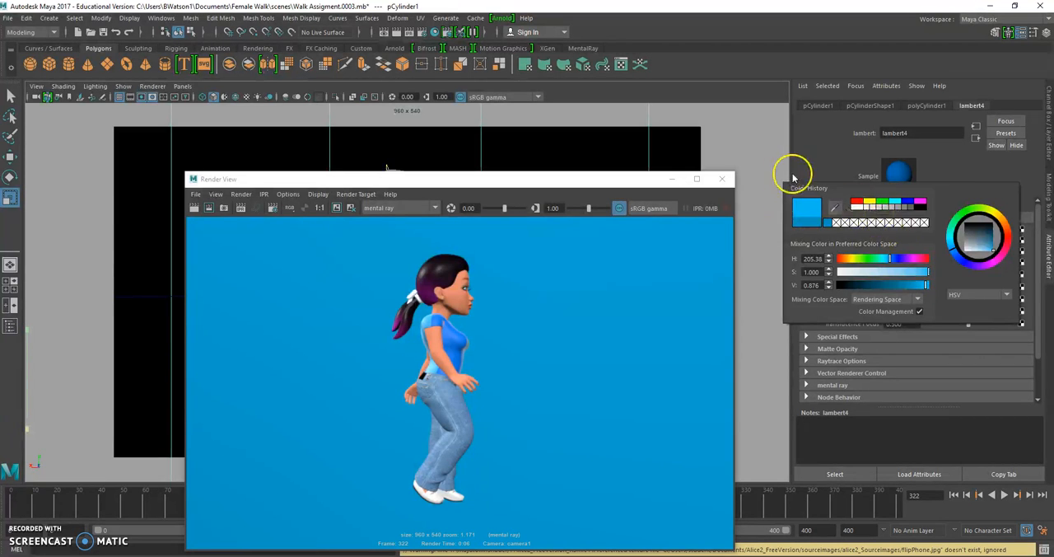
left_click(196, 209)
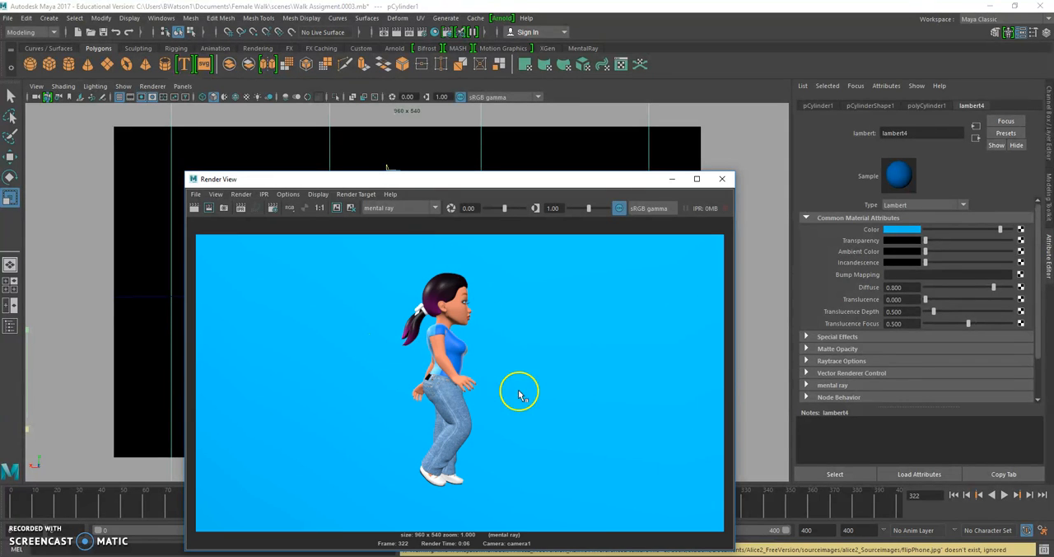
- Render frame 0 through camera1 to check the brighter blue background, and minimise the render window
left_click(577, 152)
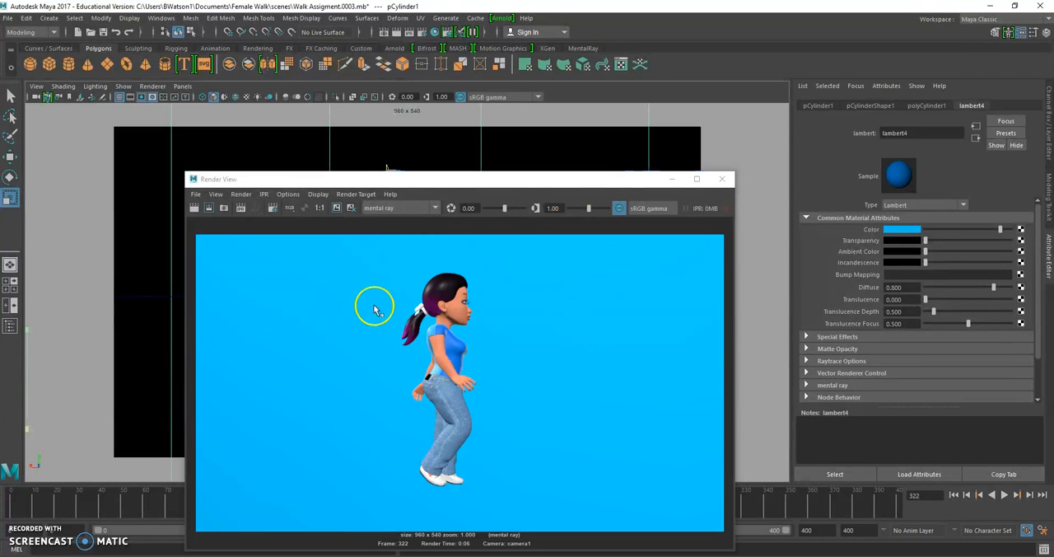
left_click_drag(130, 502, 236, 503)
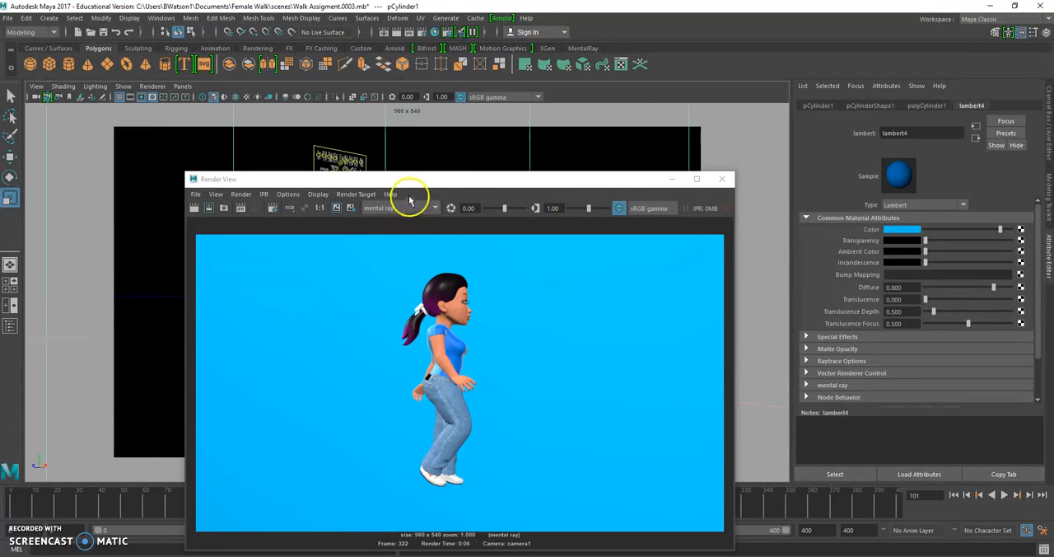
left_click_drag(412, 176, 708, 172)
left_click_drag(190, 506, 7, 507)
left_click(494, 206)
left_click(490, 204)
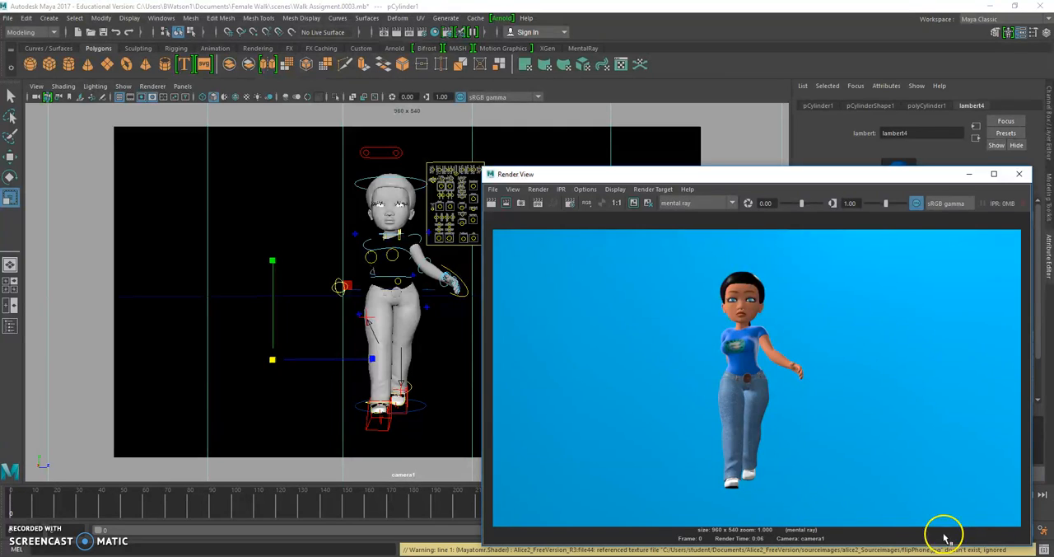
left_click_drag(875, 172, 678, 168)
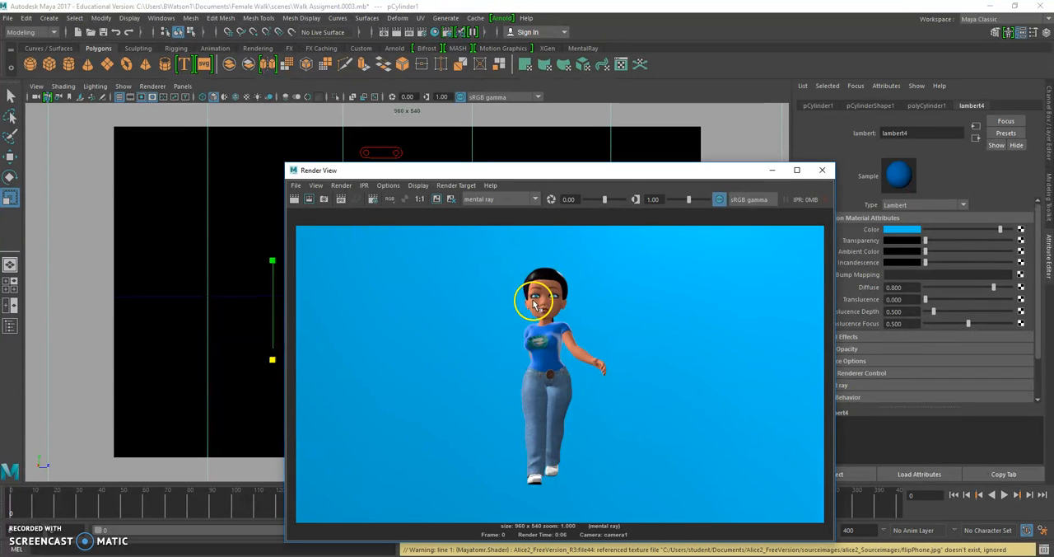
left_click(774, 171)
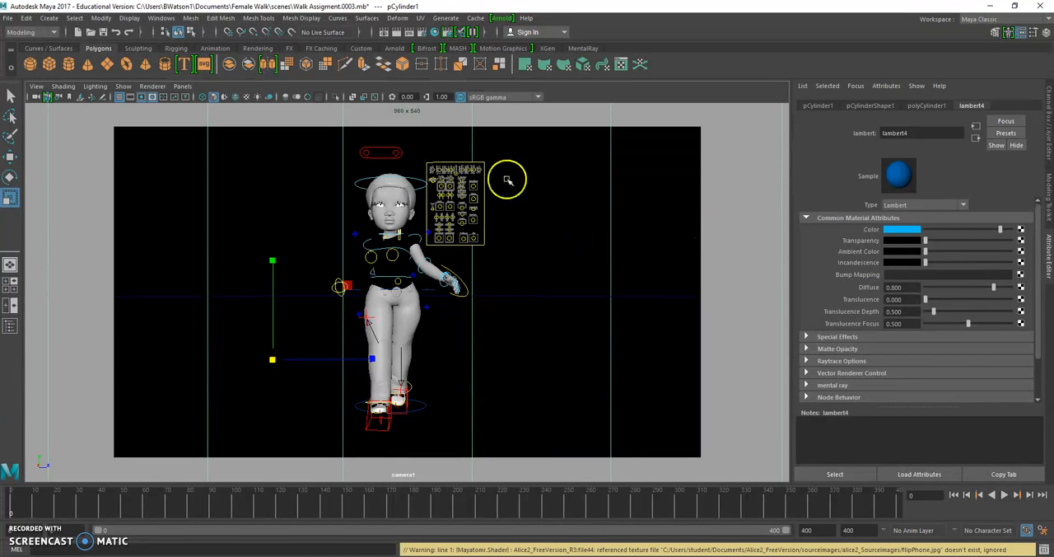
- Open the render settings, choose mental ray as the renderer, and close the blank window that pops up
left_click(422, 36)
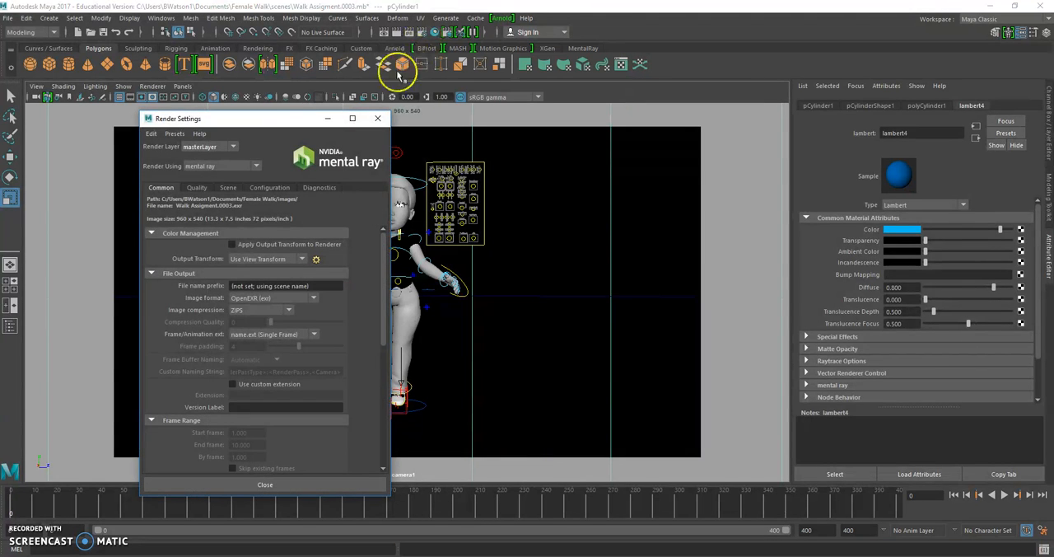
left_click_drag(298, 122, 704, 108)
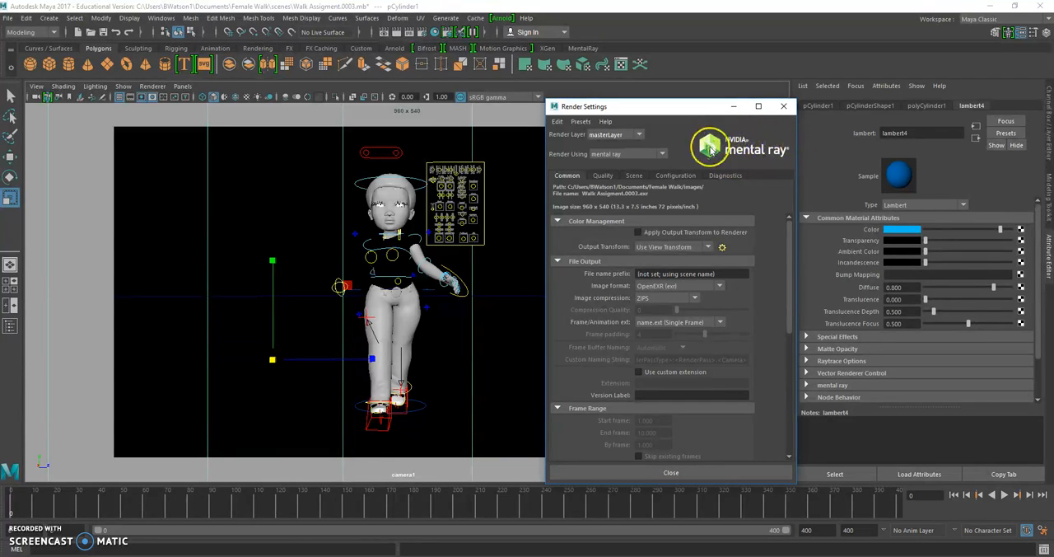
left_click(662, 155)
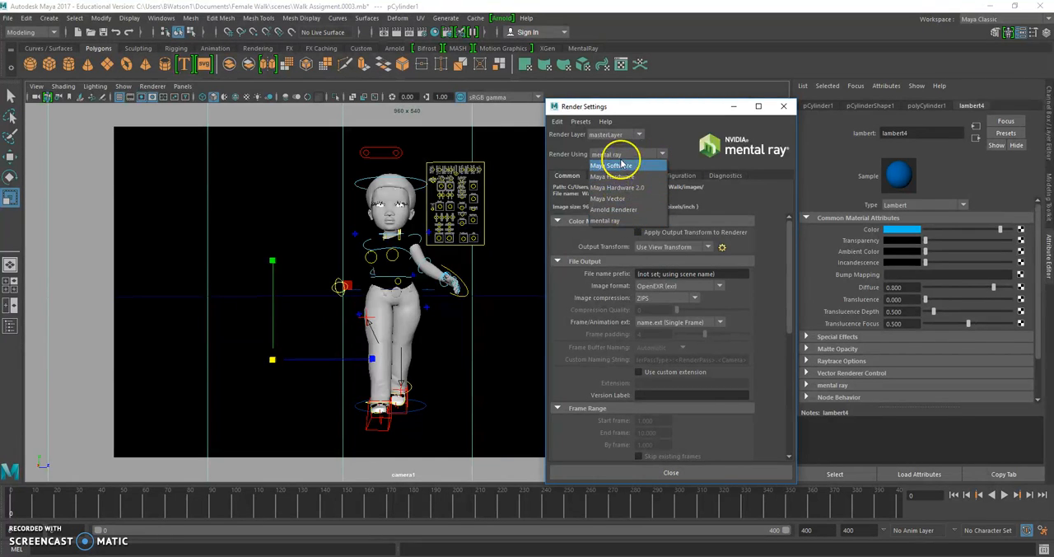
left_click(624, 221)
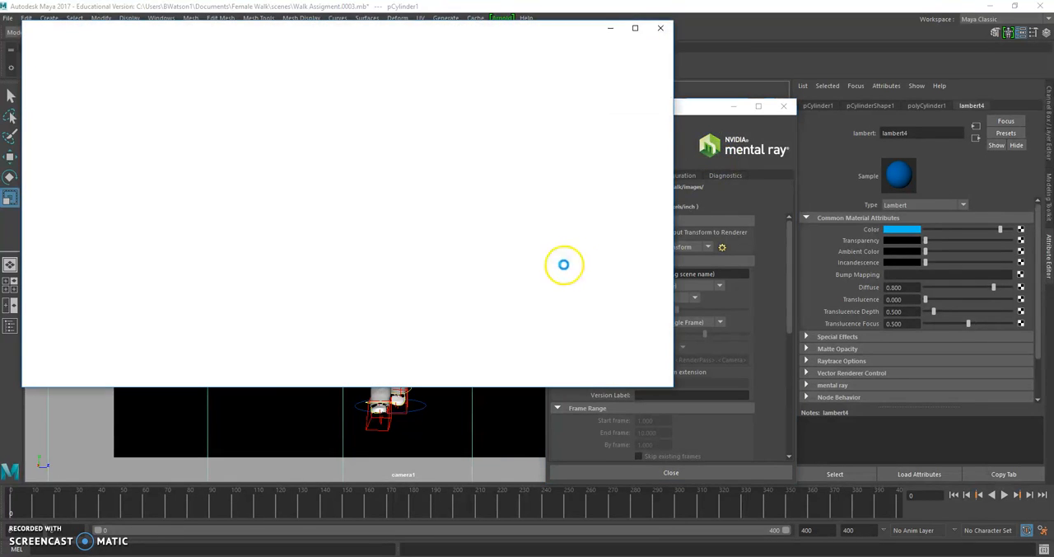
left_click(660, 29)
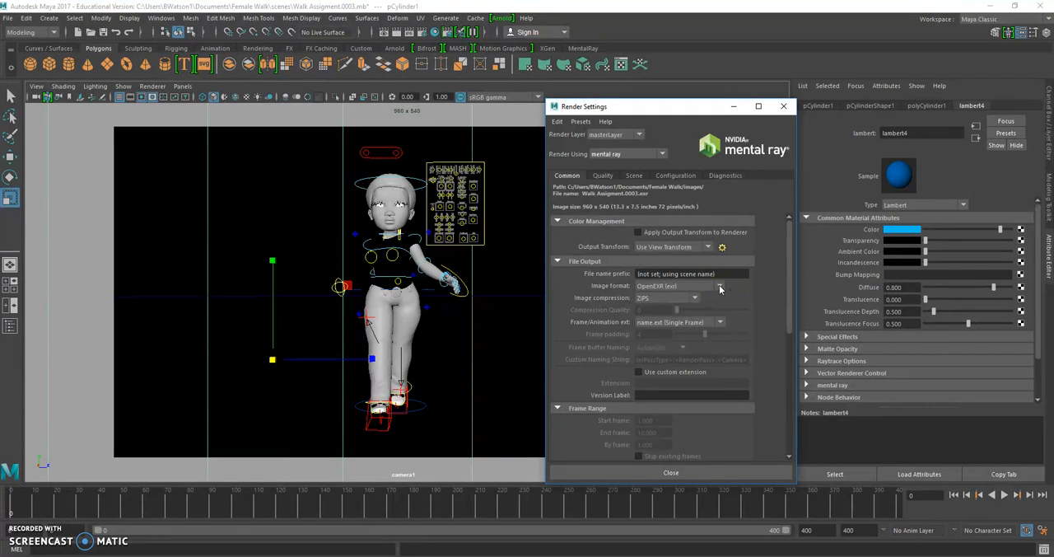
- Set the render output's image format to PNG (png) and its frame/animation extension to name.#.ext
left_click(719, 286)
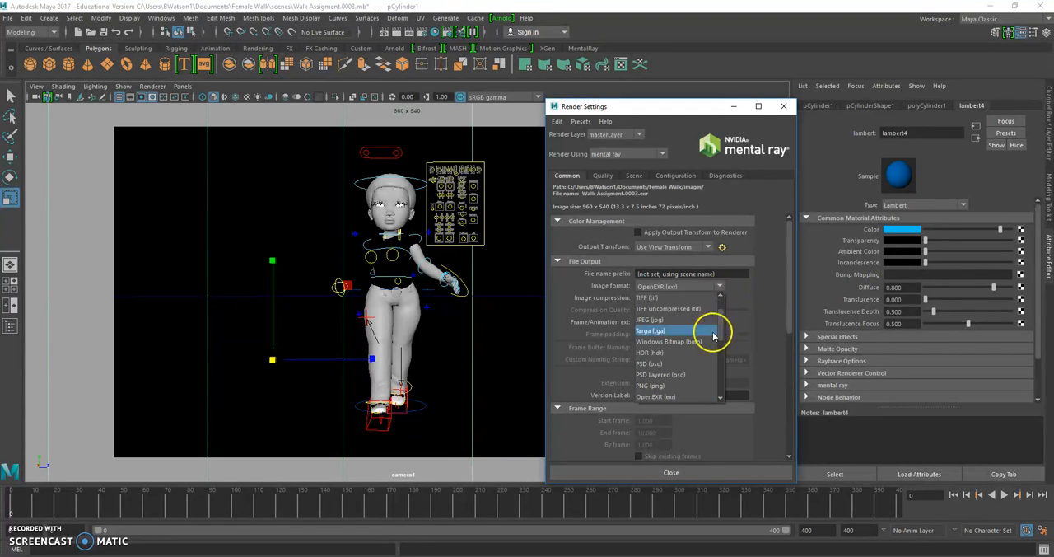
left_click(645, 385)
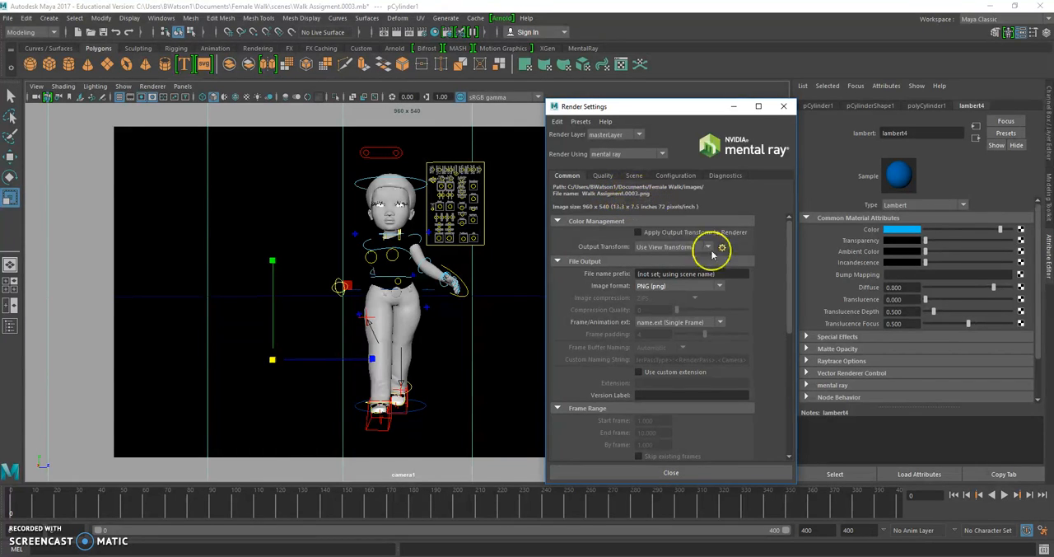
scroll(782, 247, "down", 2)
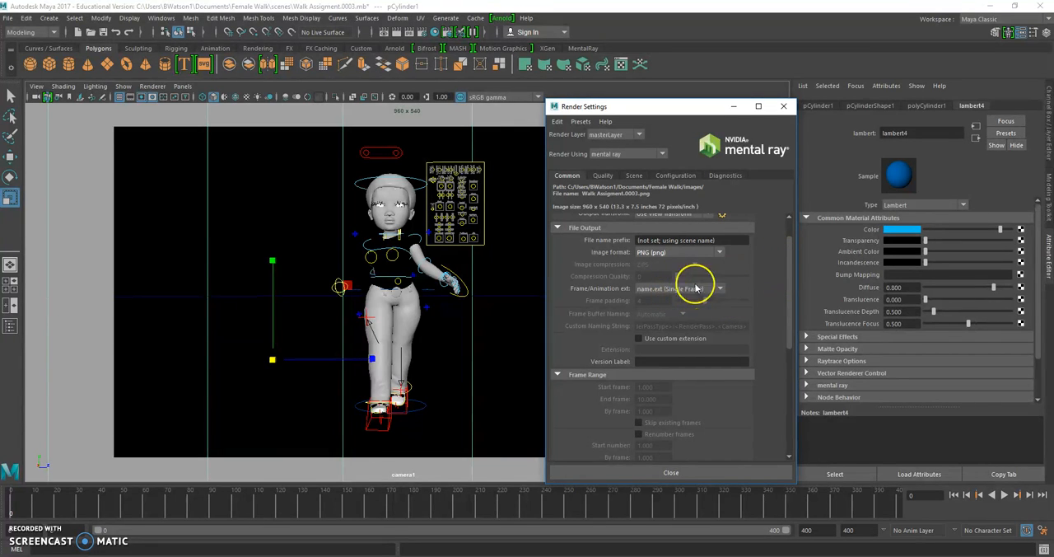
scroll(776, 242, "down", 2)
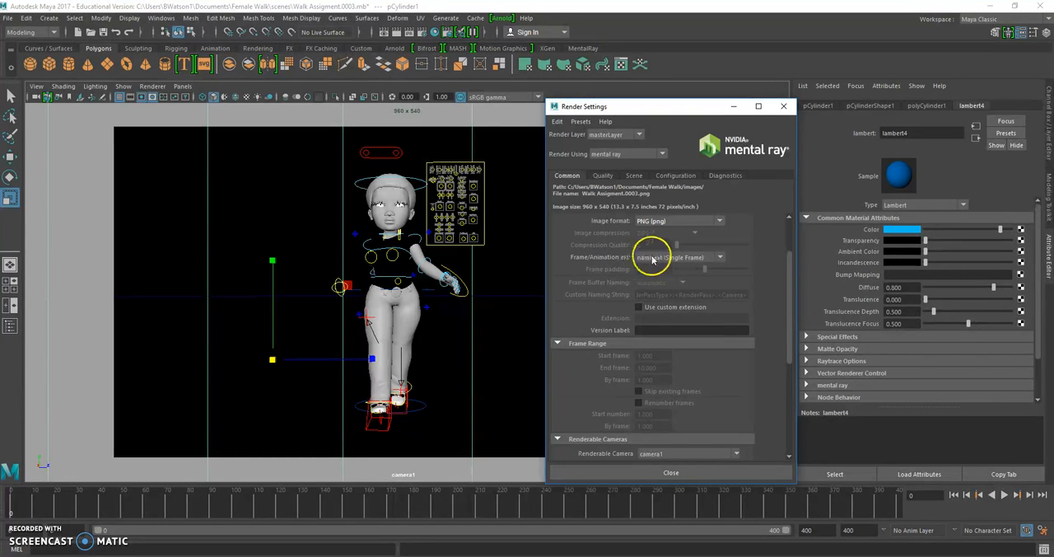
left_click(720, 258)
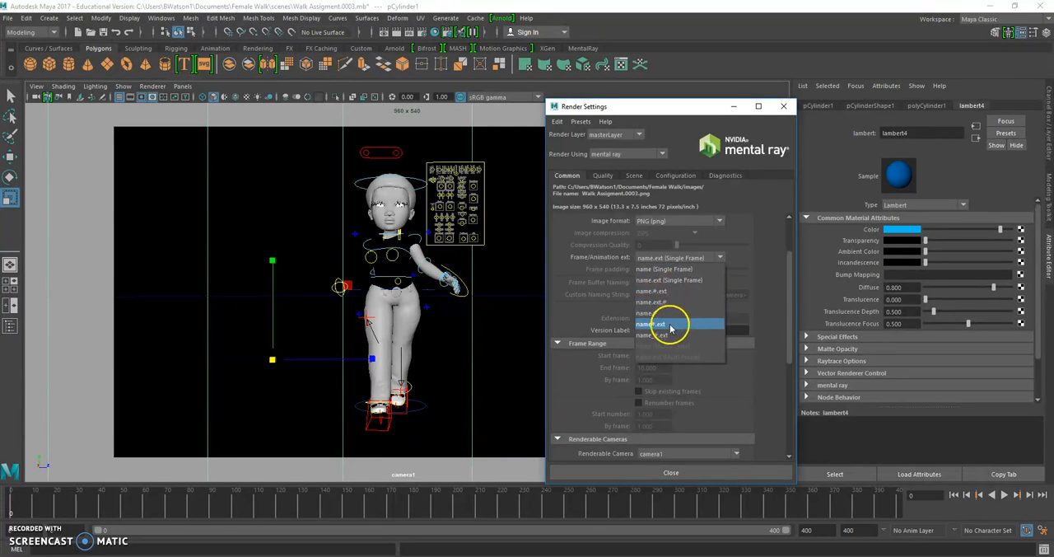
left_click(666, 290)
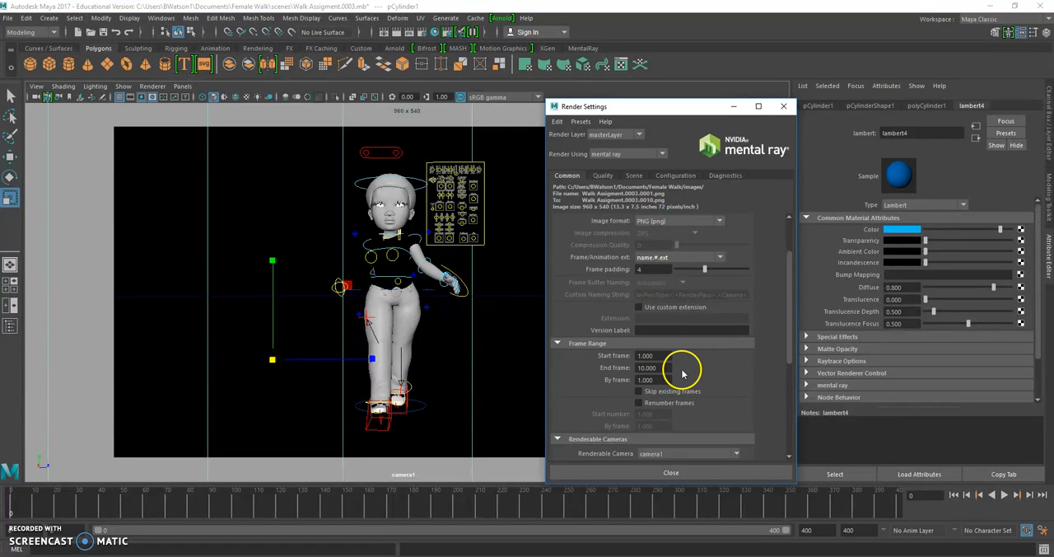
- Try the name.ext.# frame/animation extension and restore name.#.ext
left_click(719, 258)
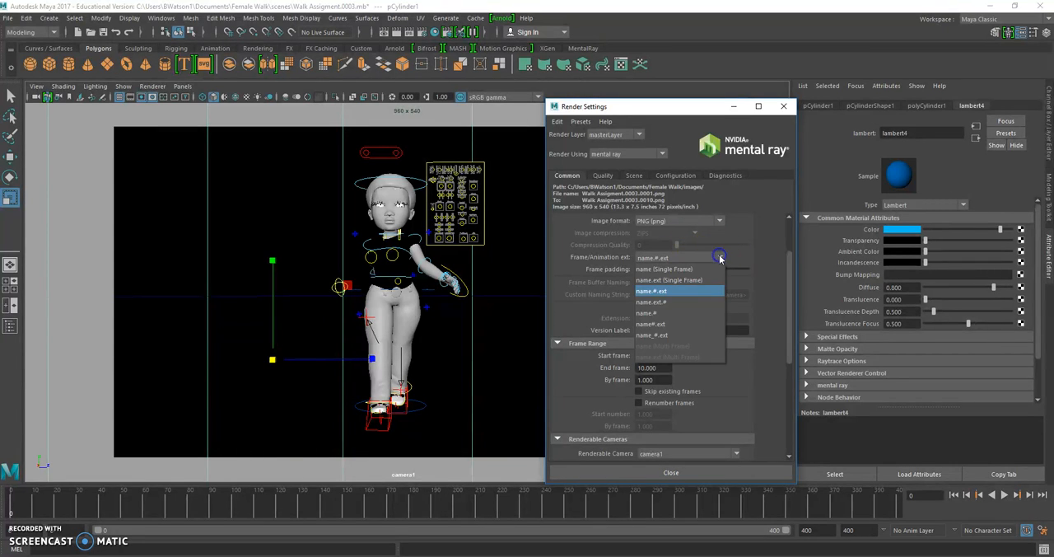
left_click(664, 302)
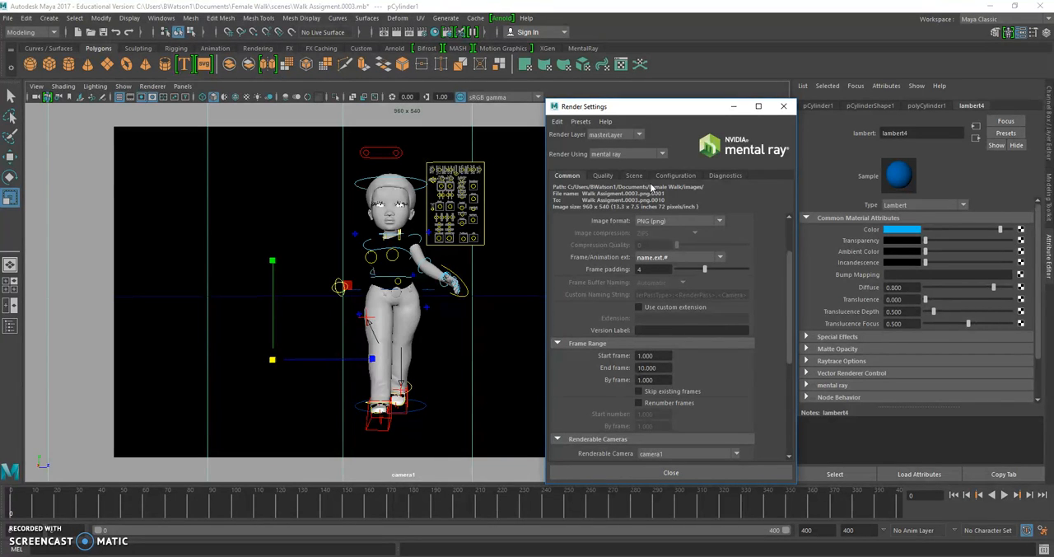
left_click(723, 258)
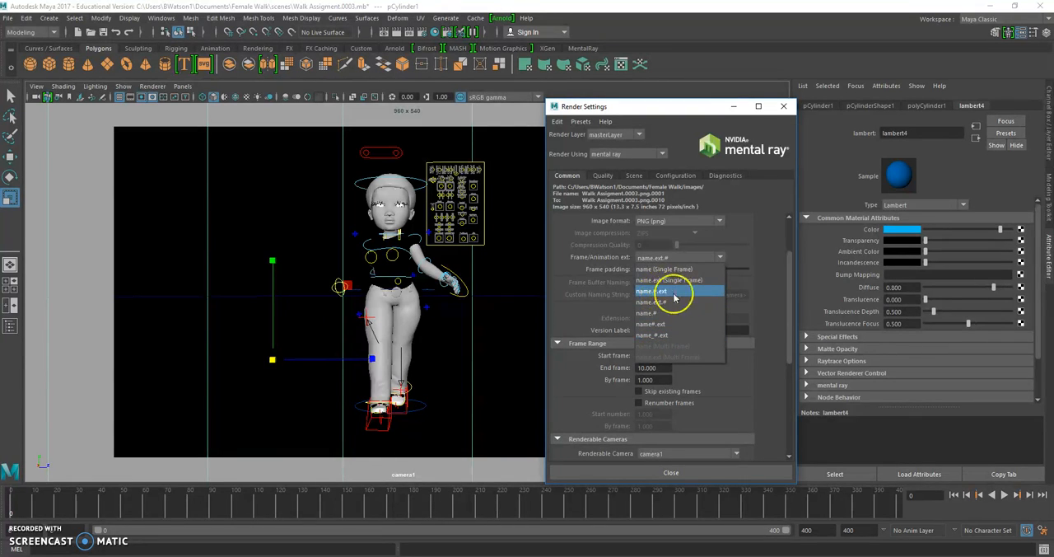
left_click(667, 292)
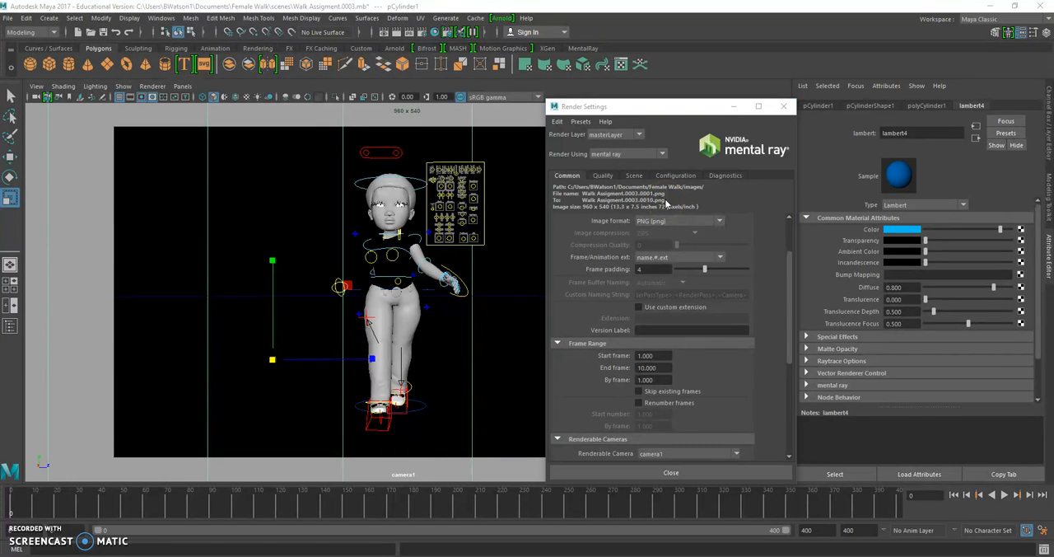
- Set the render's end frame to 400 and check the renderable camera choices, keeping camera1
scroll(650, 336, "down", 2)
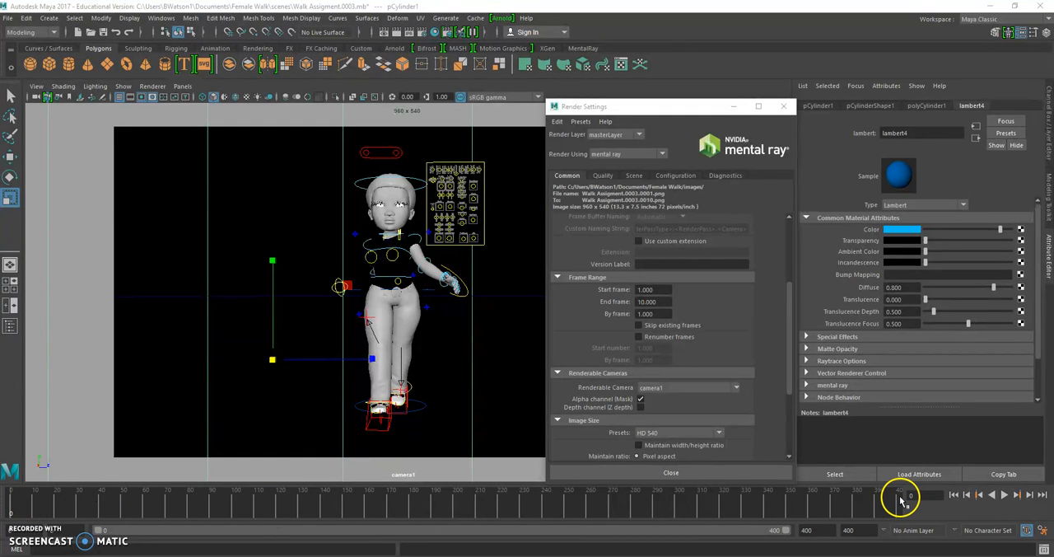
left_click(666, 301)
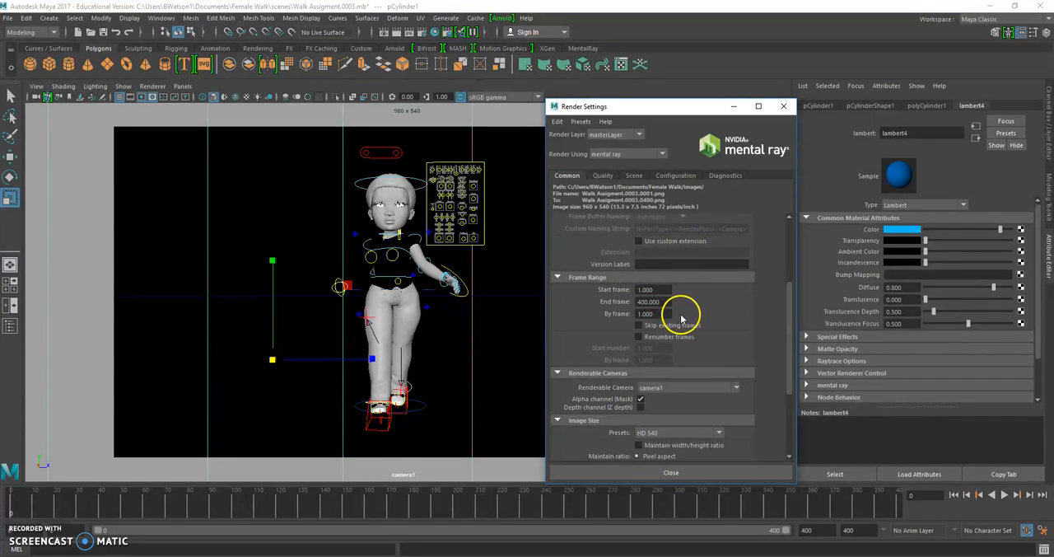
scroll(679, 313, "down", 2)
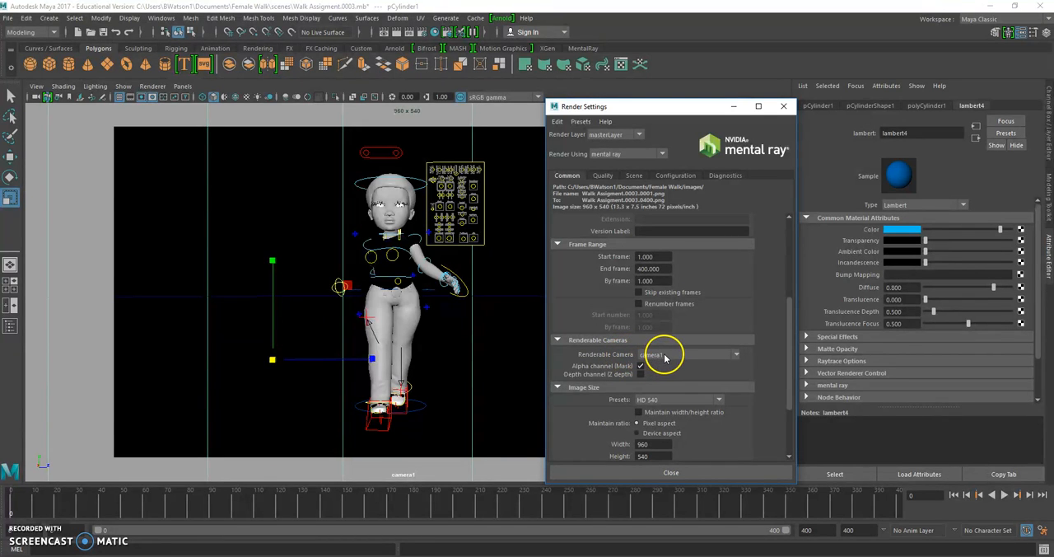
left_click_drag(655, 107, 694, 97)
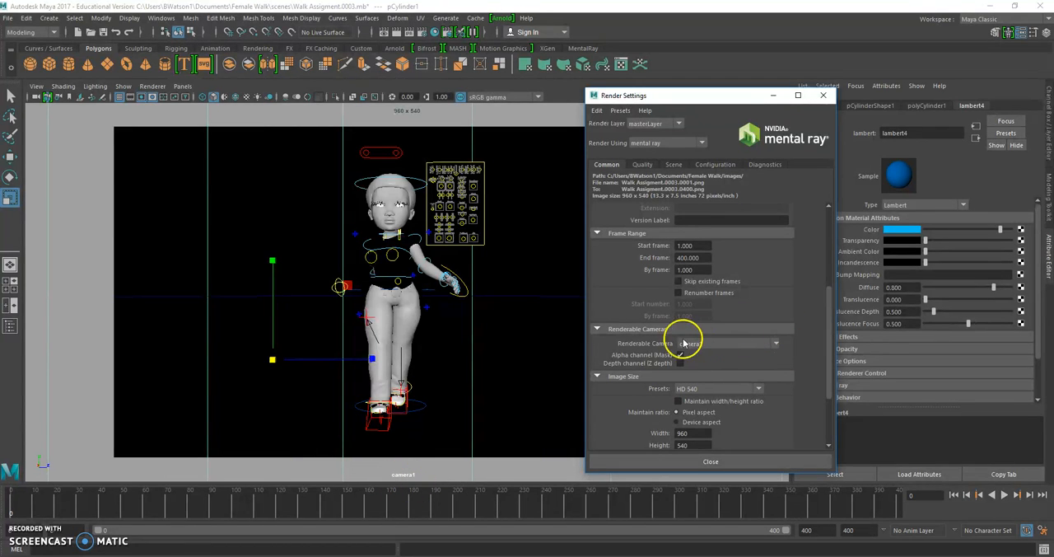
left_click(777, 345)
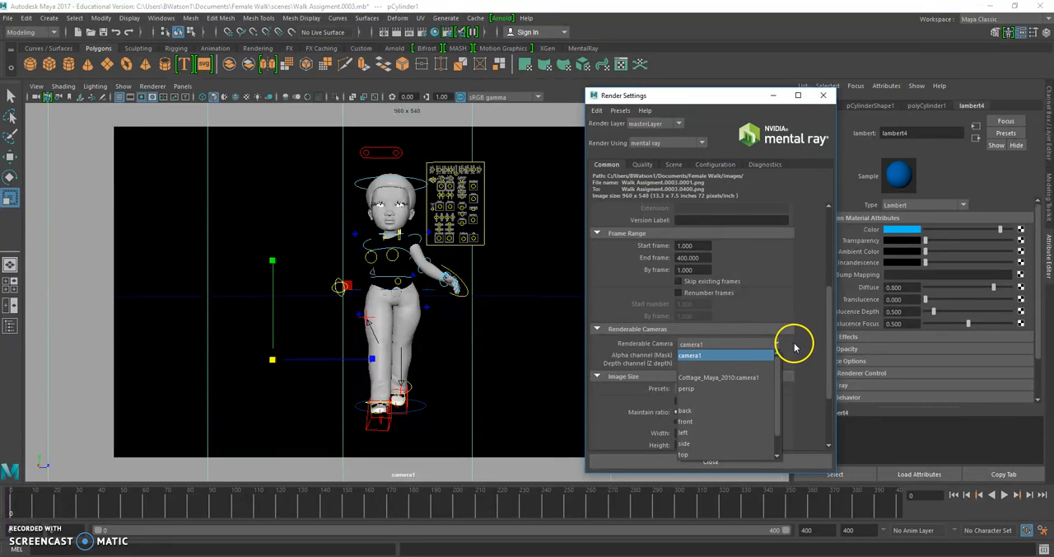
left_click(794, 346)
- Set the image size preset to HD 720, review the common render settings, and close the render settings
scroll(706, 346, "down", 2)
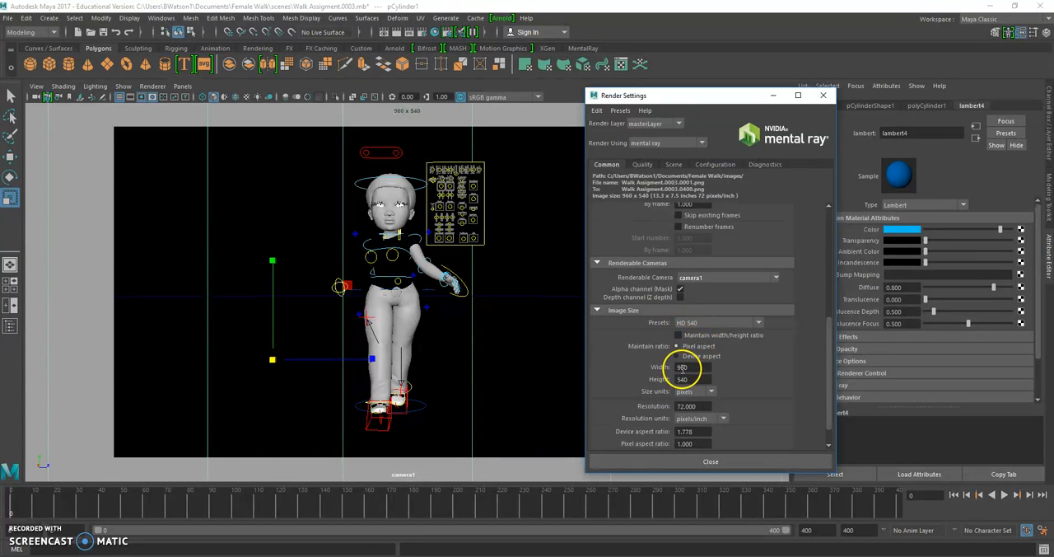
left_click(756, 323)
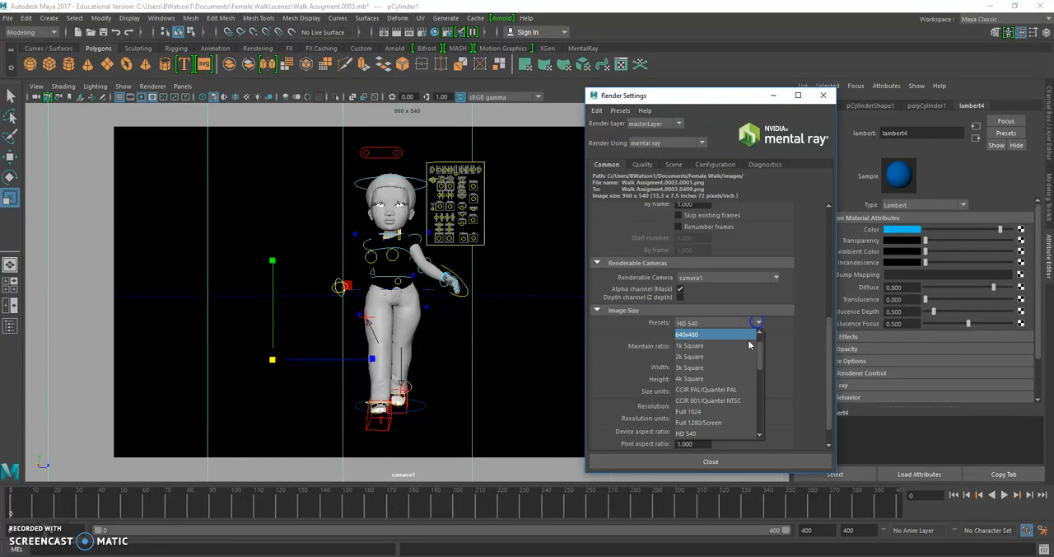
left_click_drag(759, 355, 760, 368)
left_click(691, 400)
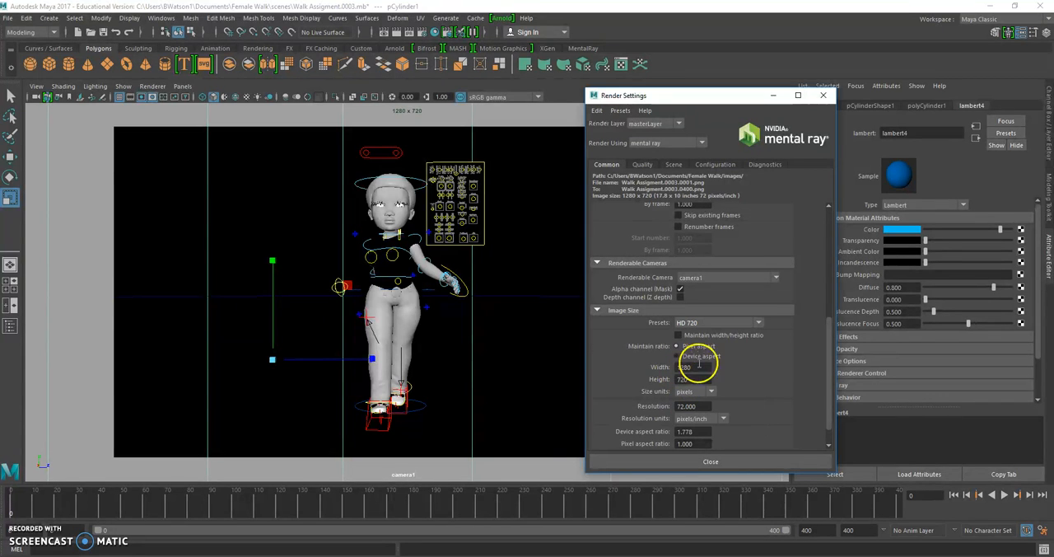
left_click_drag(831, 344, 832, 352)
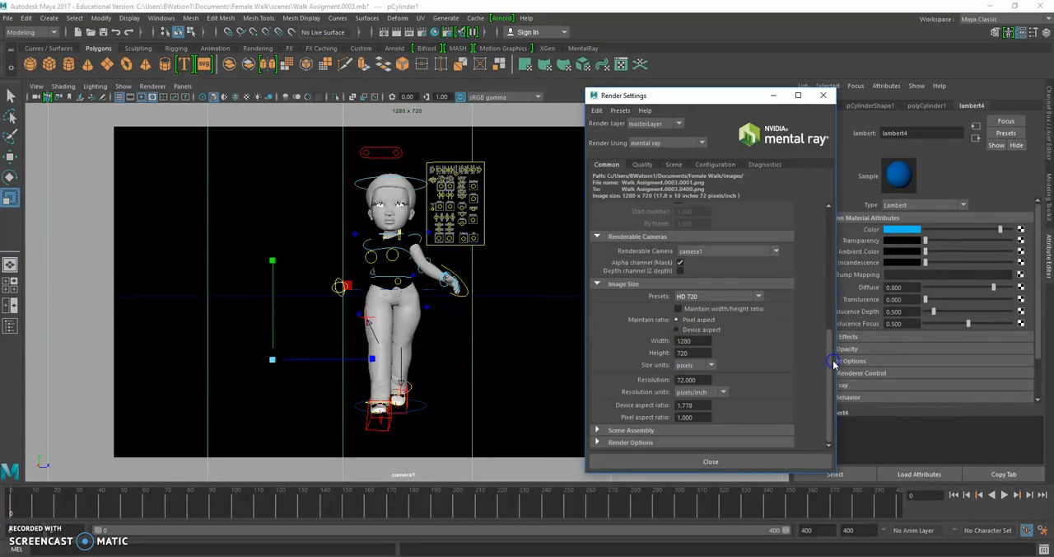
scroll(716, 362, "up", 5)
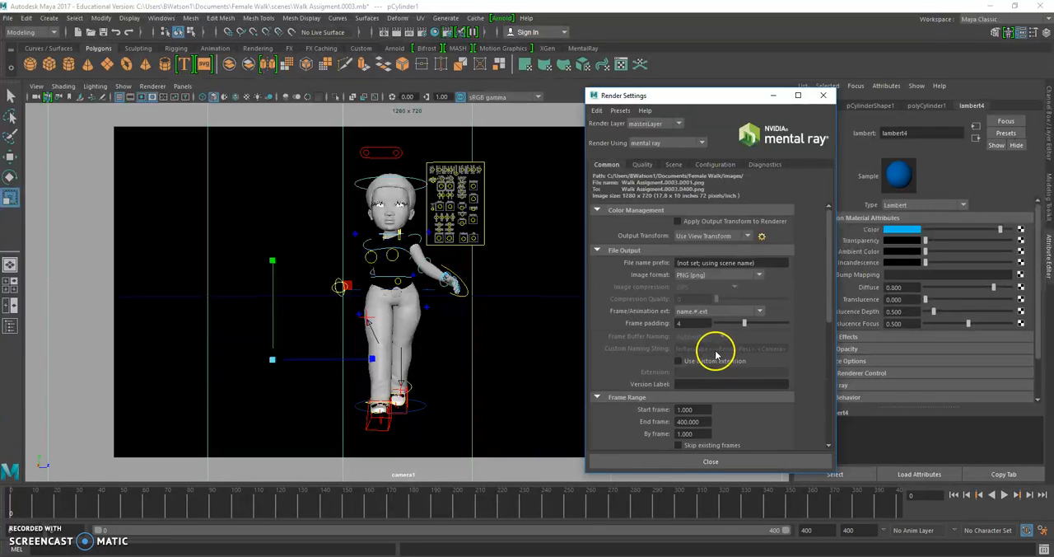
scroll(717, 296, "down", 5)
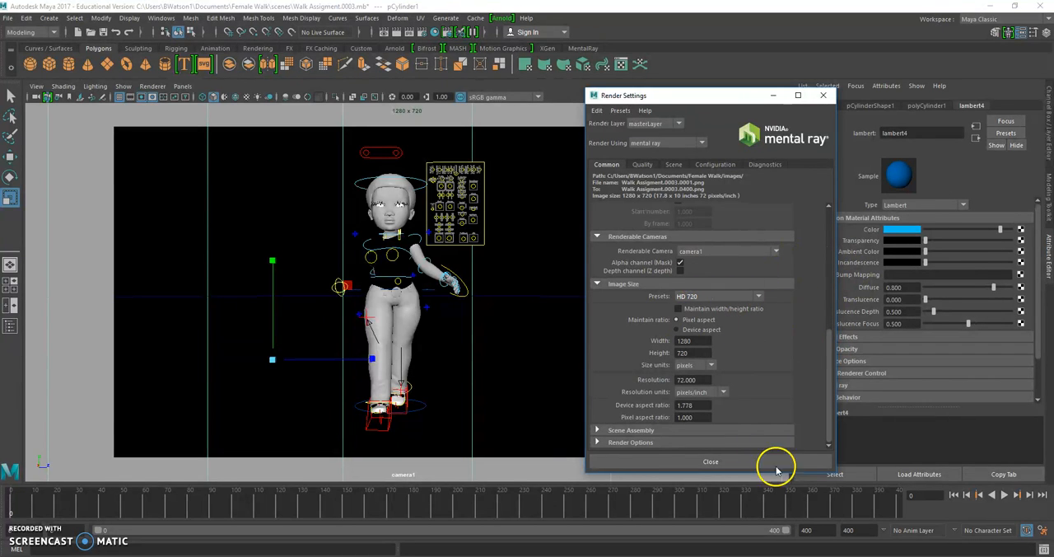
left_click(726, 461)
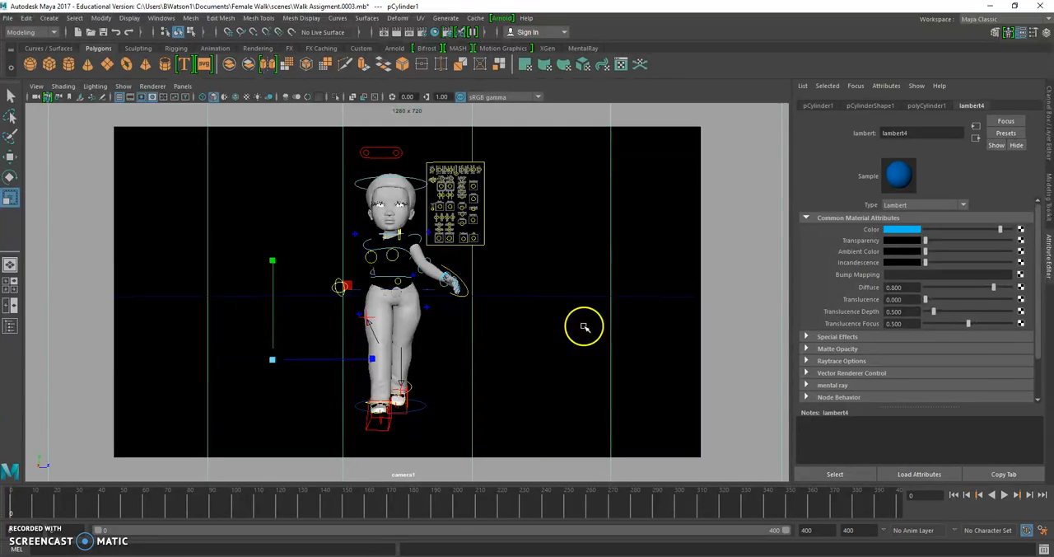
- Switch to the Rendering menu set and launch Render Sequence, dismissing the mental ray licence dialog and launching it again
left_click_drag(536, 303, 477, 220)
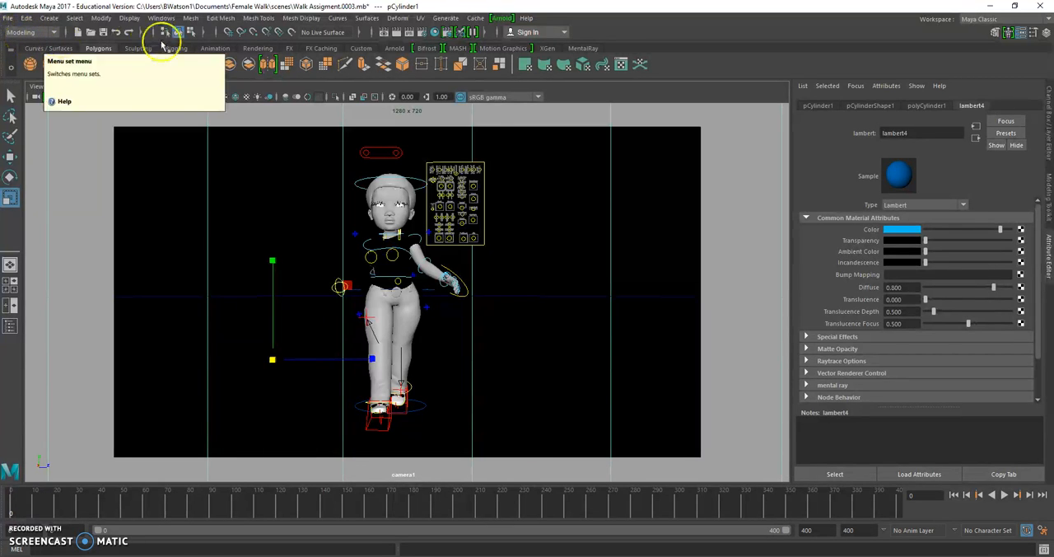
left_click(54, 34)
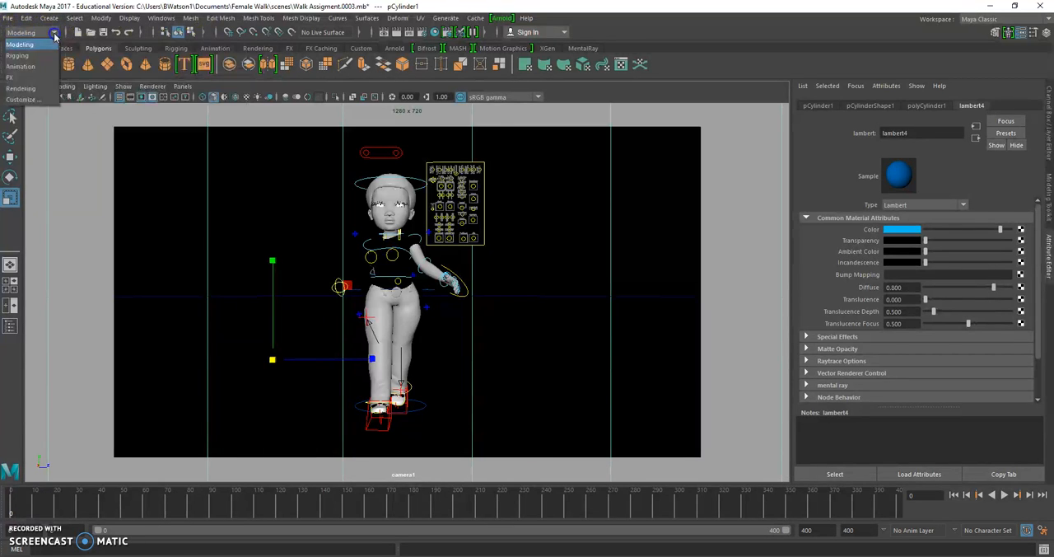
left_click(36, 89)
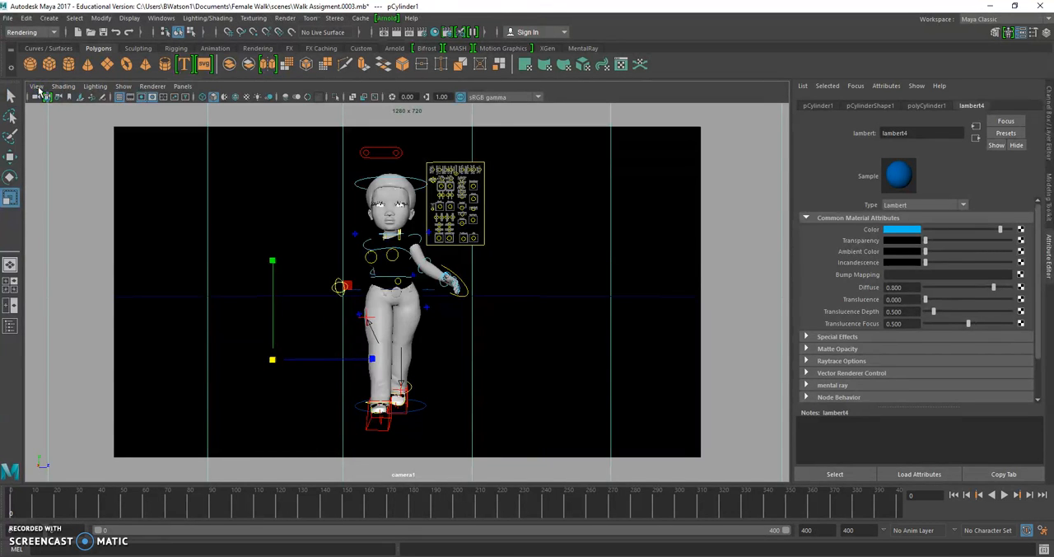
left_click(286, 18)
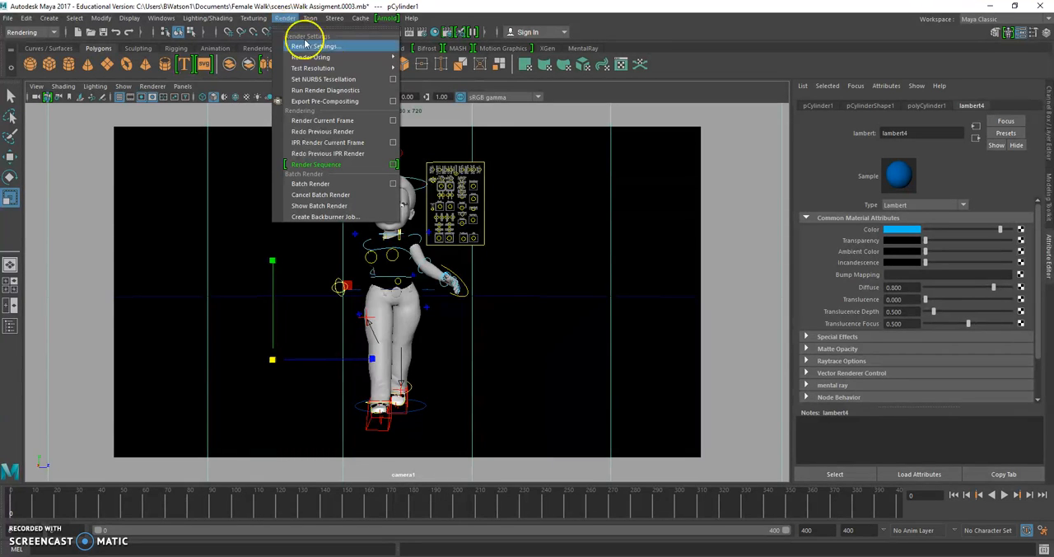
left_click(355, 165)
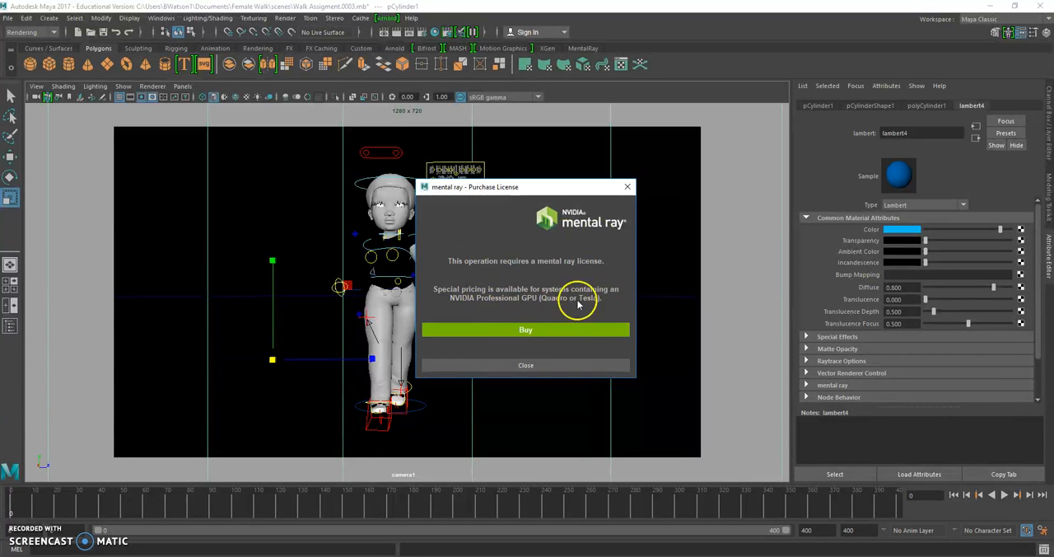
left_click(572, 365)
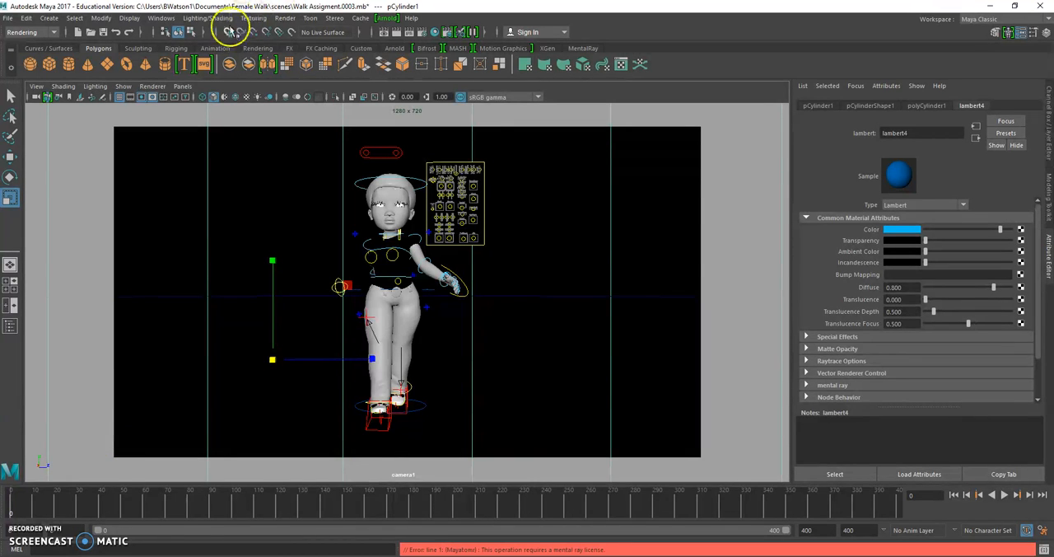
left_click(285, 17)
left_click(321, 163)
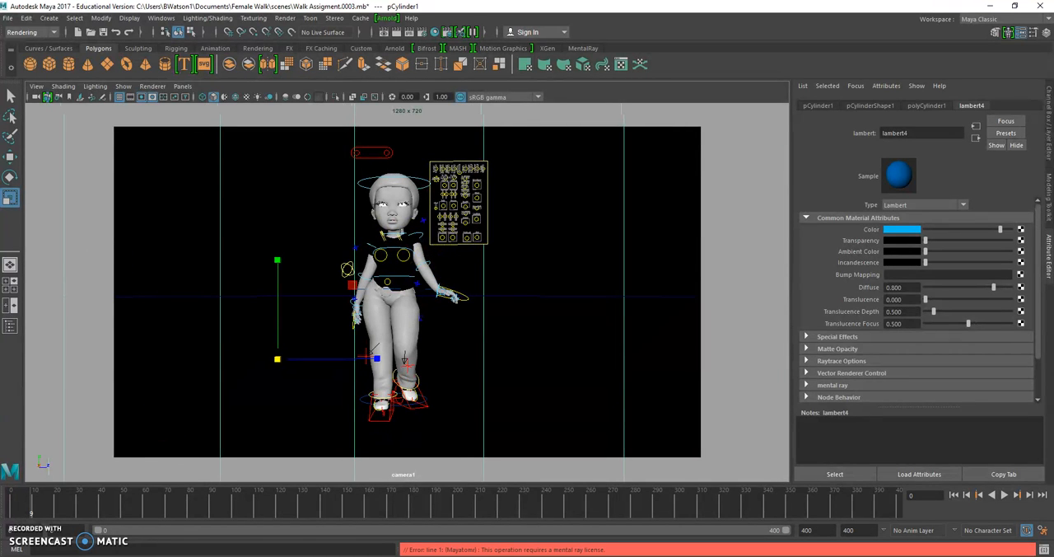
- Switch to File Explorer and open the tmp folder inside Female Walk's images folder in Documents
key("alt+Tab")
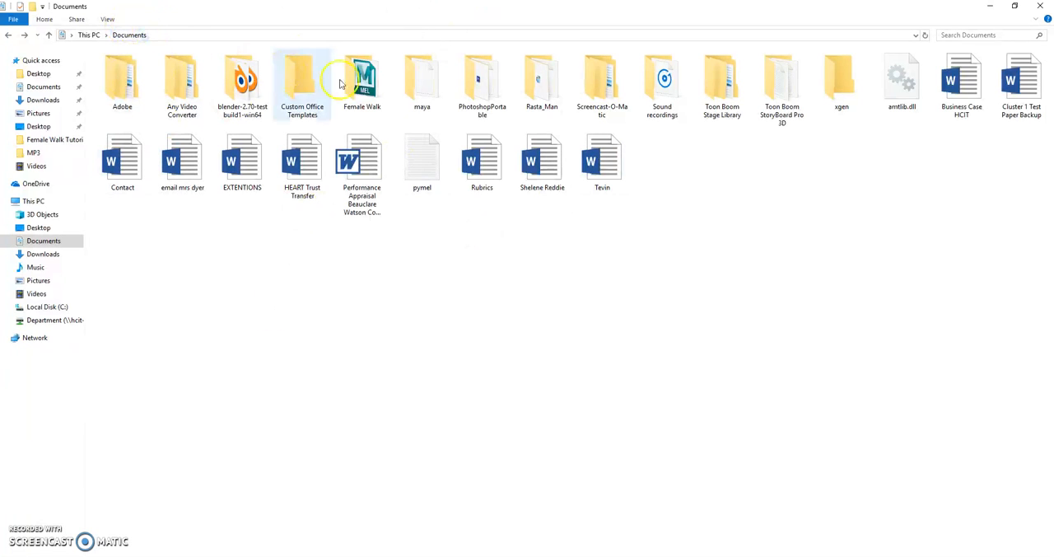
left_click(367, 93)
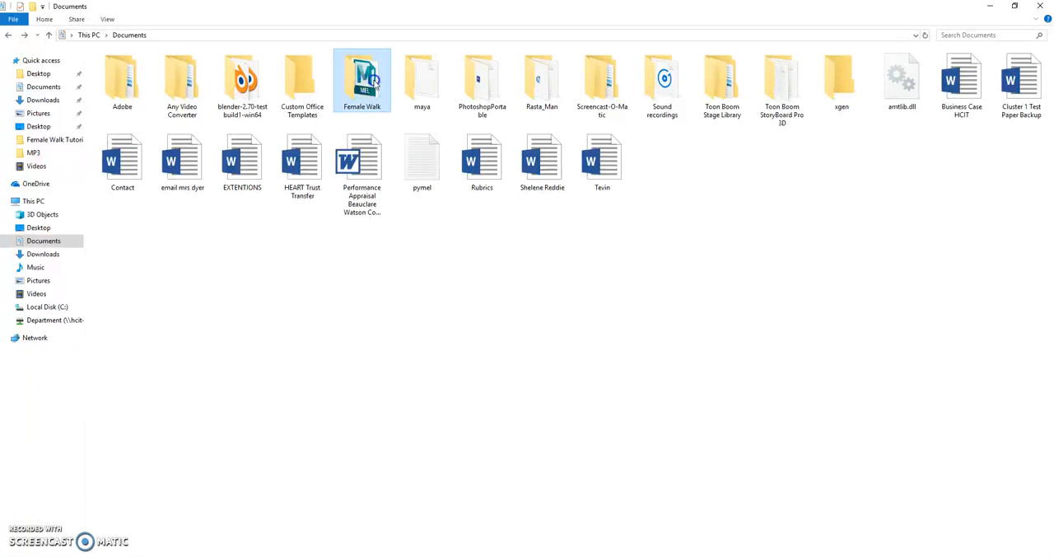
double_click(375, 78)
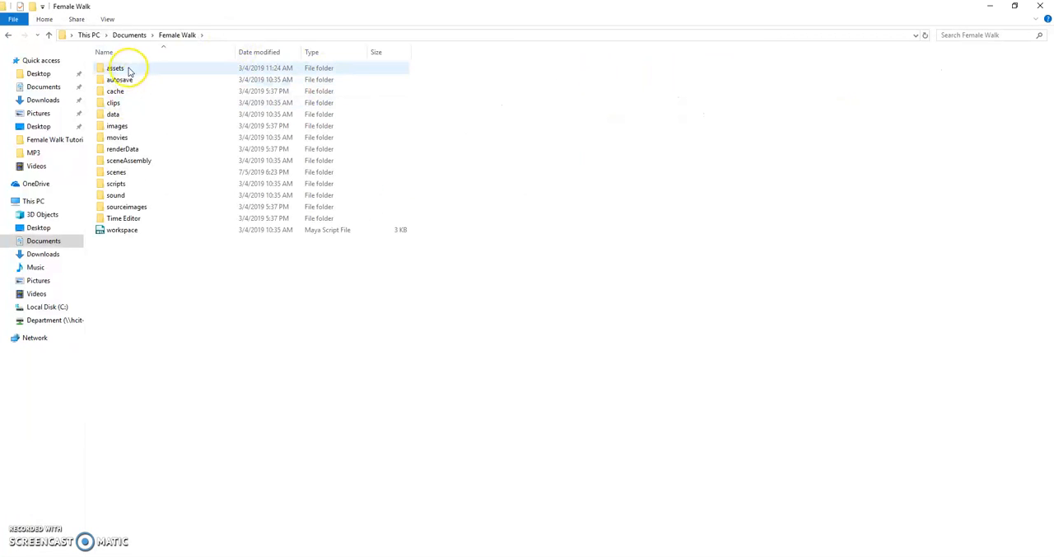
left_click(114, 130)
double_click(121, 129)
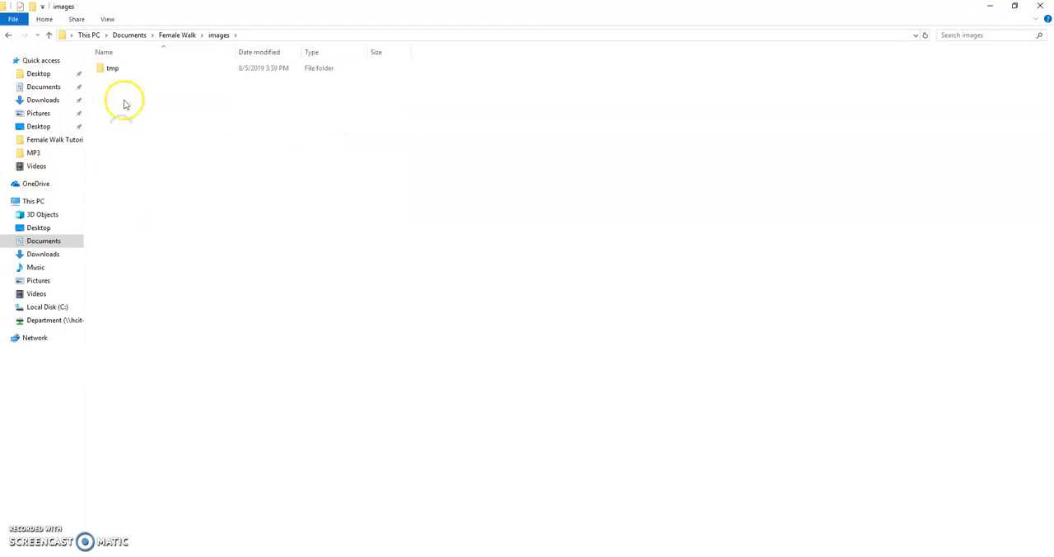
left_click(111, 69)
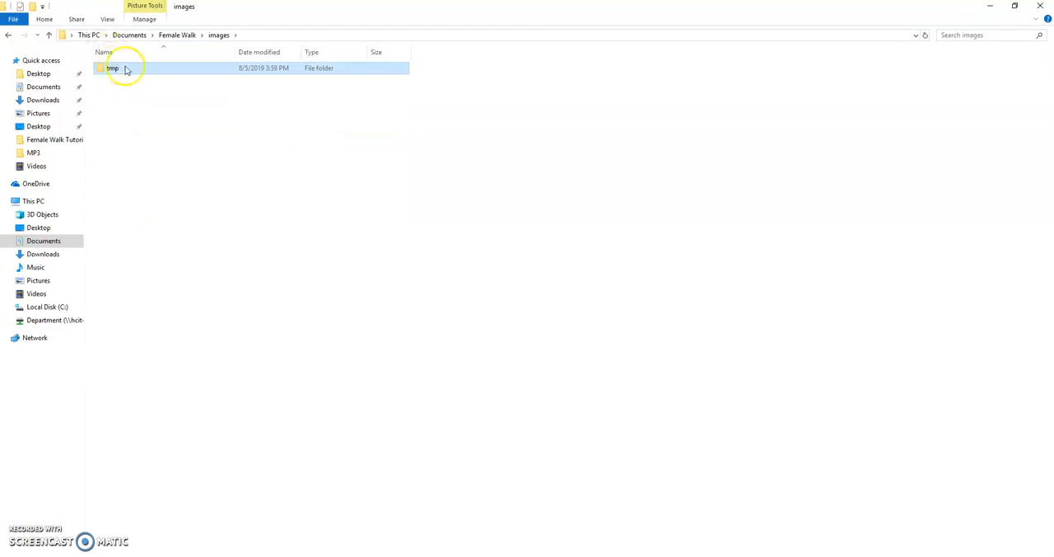
double_click(111, 68)
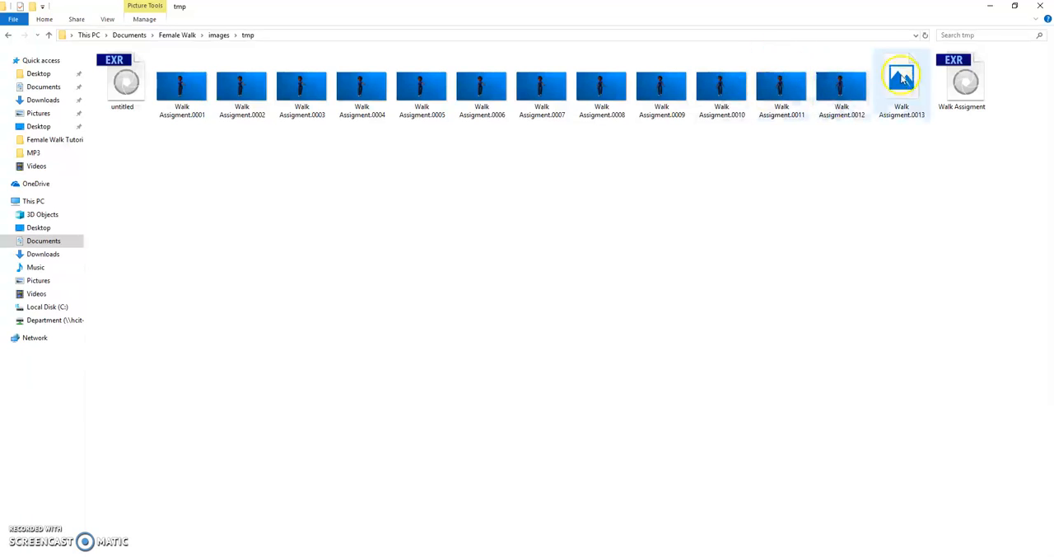
- Open the rendered frame Walk Assigment.0001 in Photos, move its window clear of the folder, examine the image, and close it
left_click(196, 85)
double_click(195, 85)
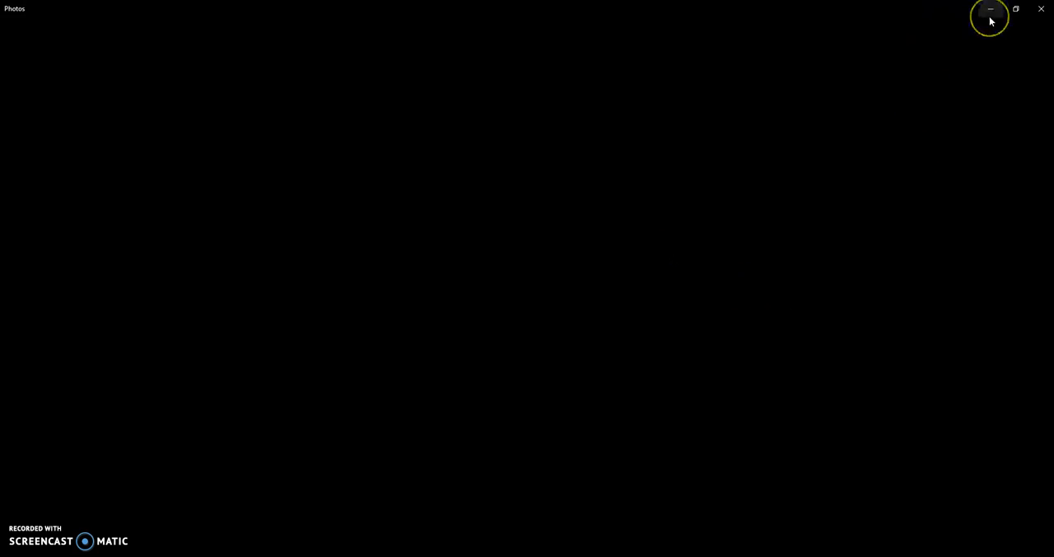
left_click_drag(953, 9, 796, 183)
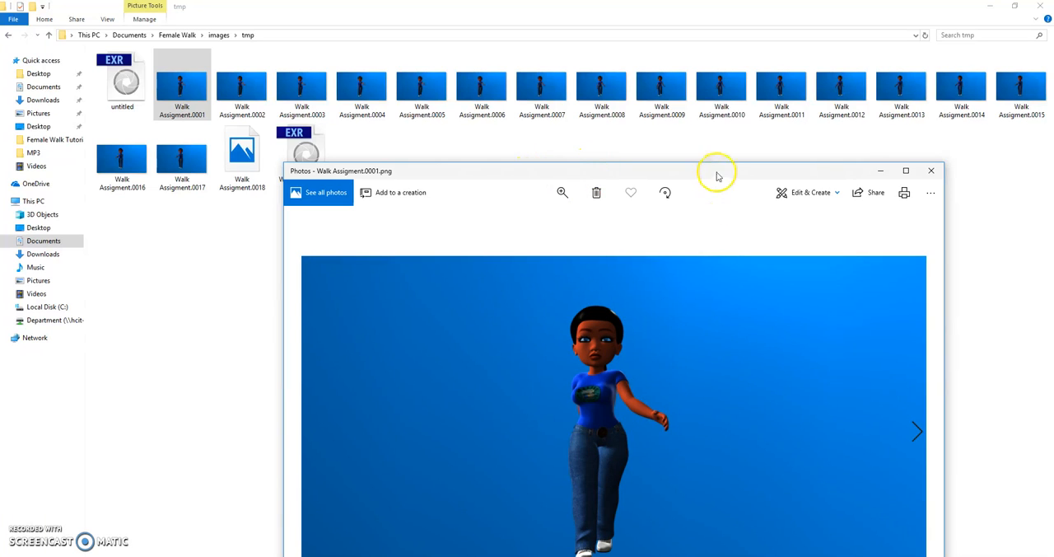
left_click_drag(715, 171, 721, 131)
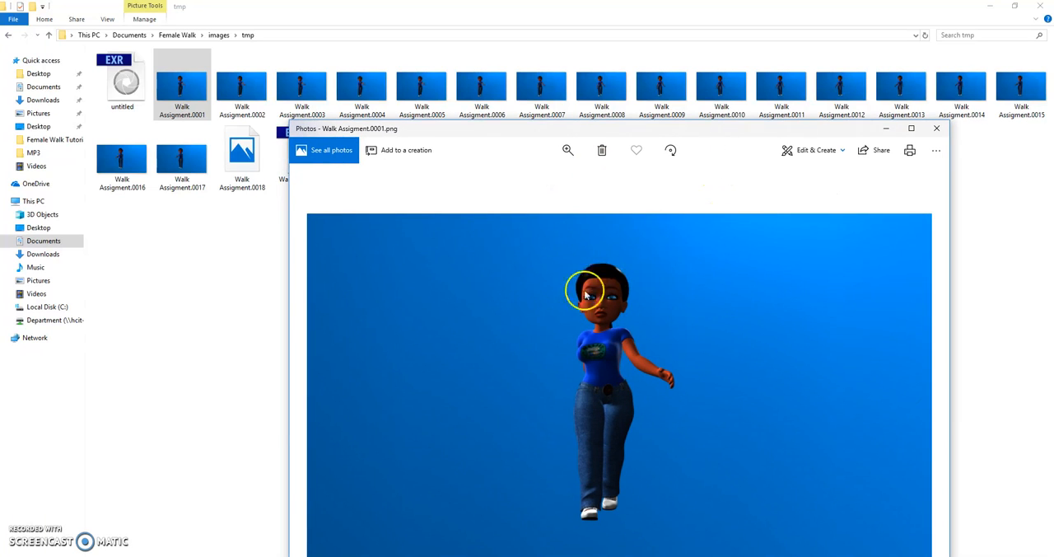
left_click(934, 131)
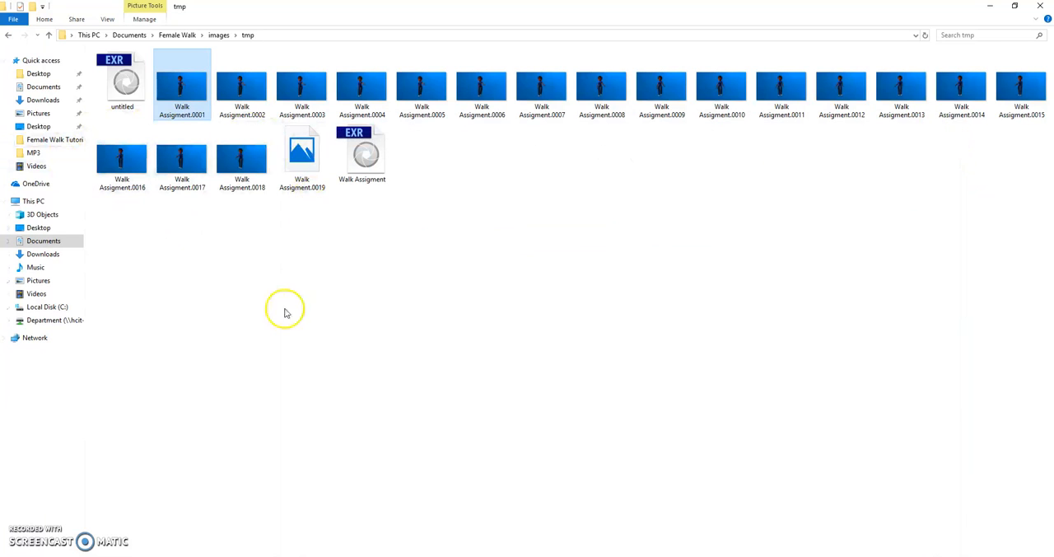